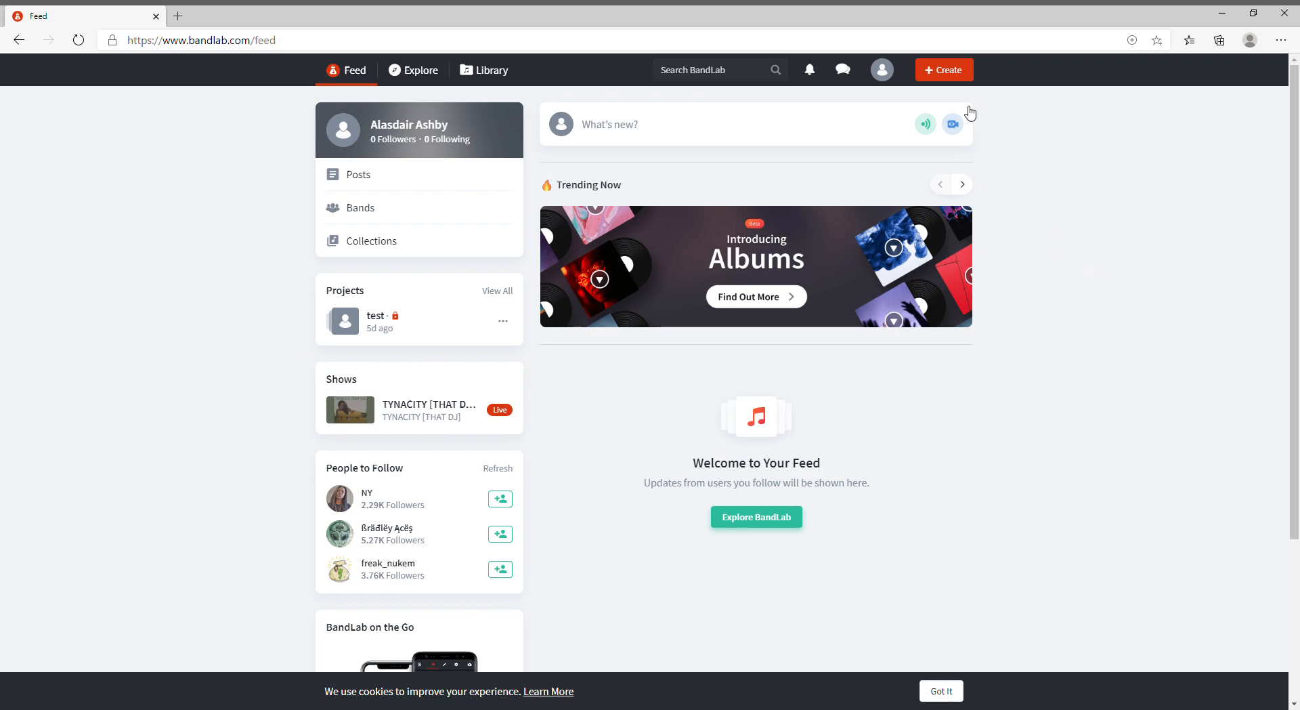
- Create a new project with a Drum Machine track and preview its pattern A
left_click(957, 71)
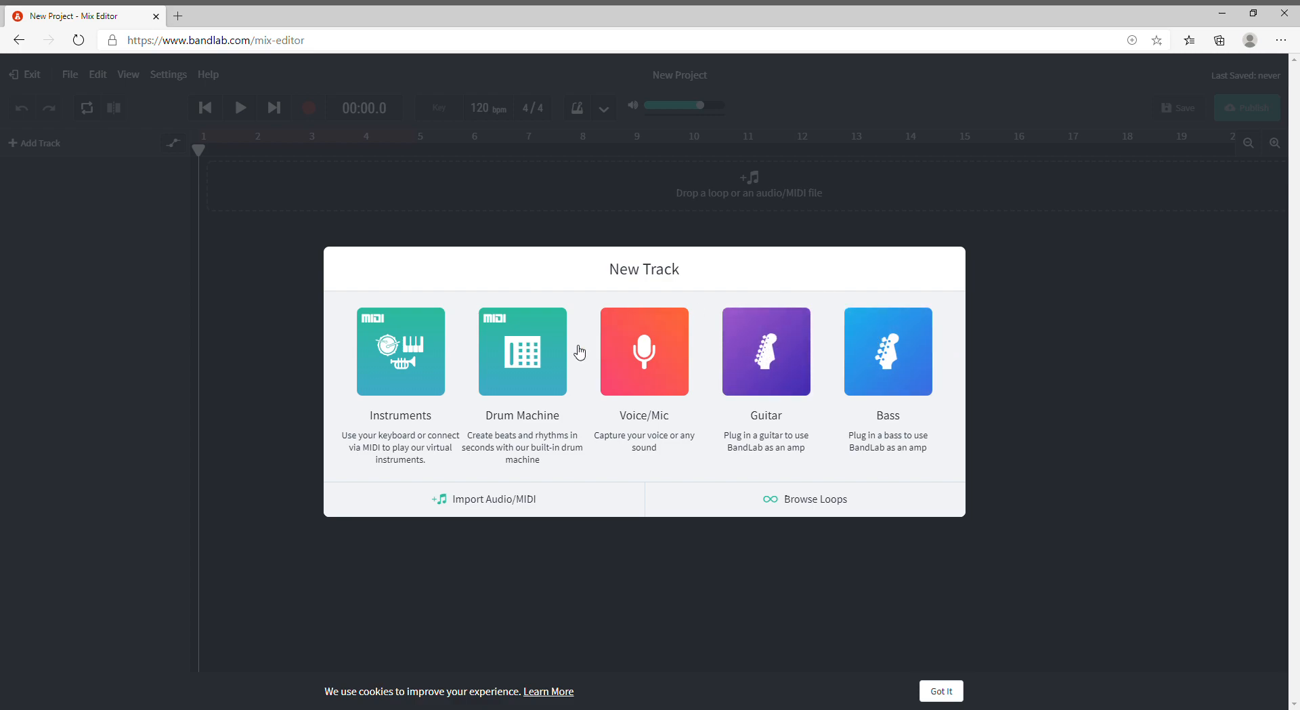
left_click(524, 343)
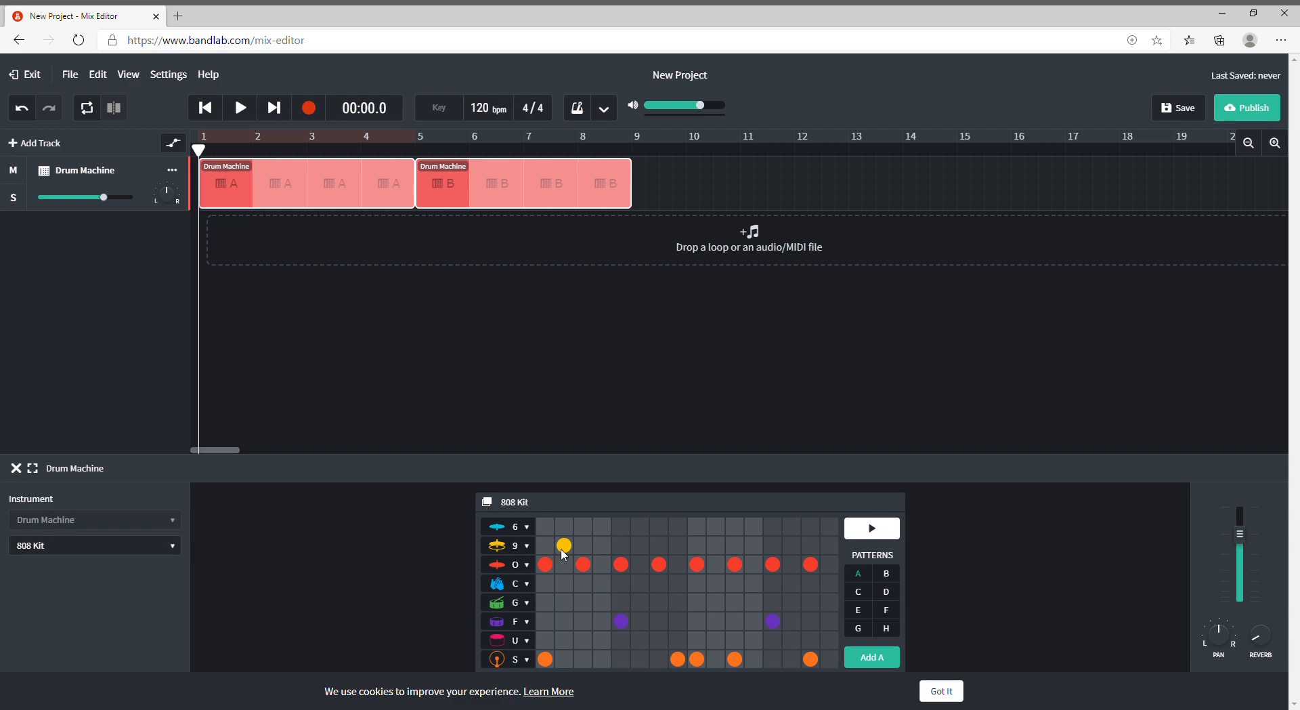
left_click(877, 535)
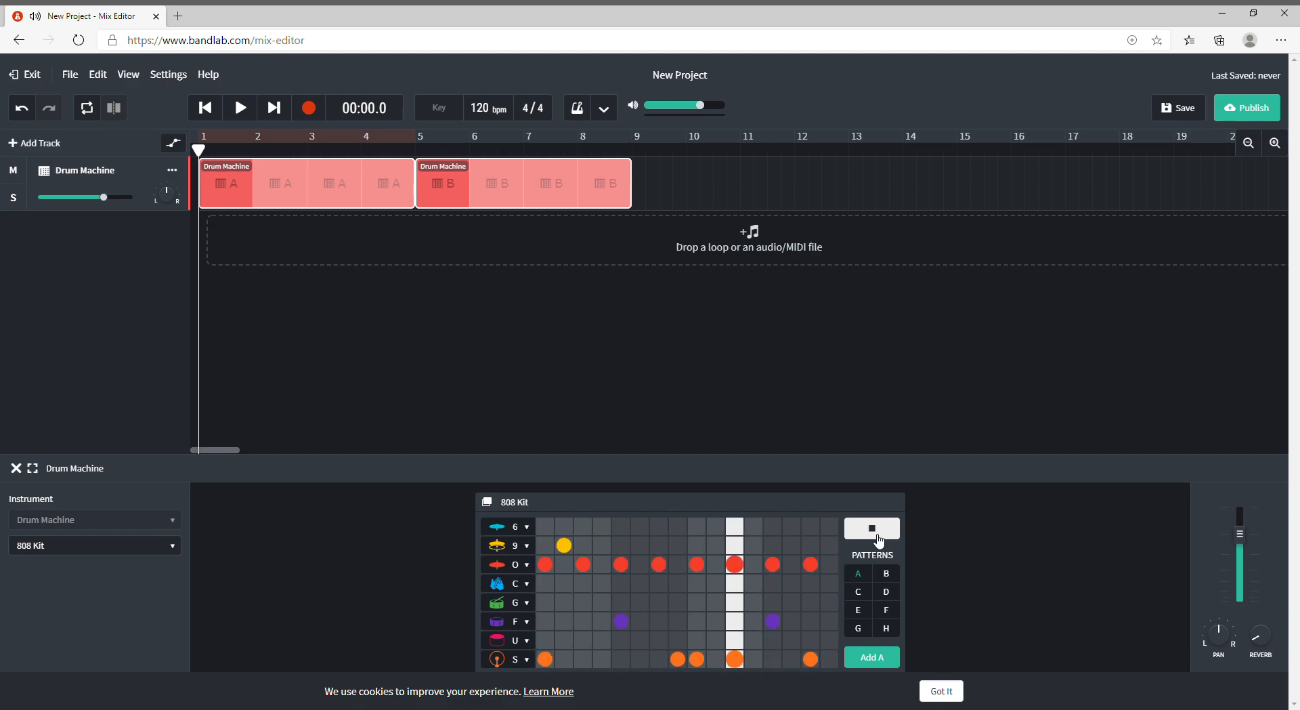
left_click(879, 537)
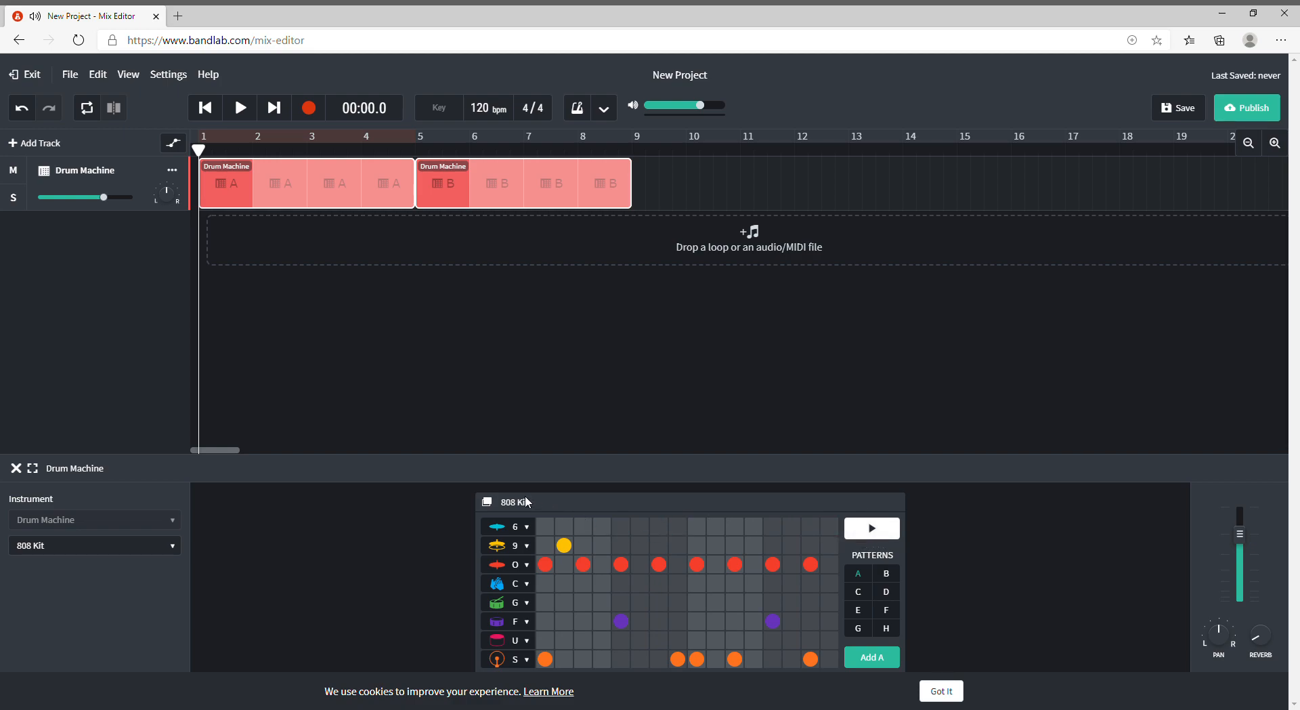
- Change the drum kit to Modern Metal and preview pattern A with it
left_click(165, 550)
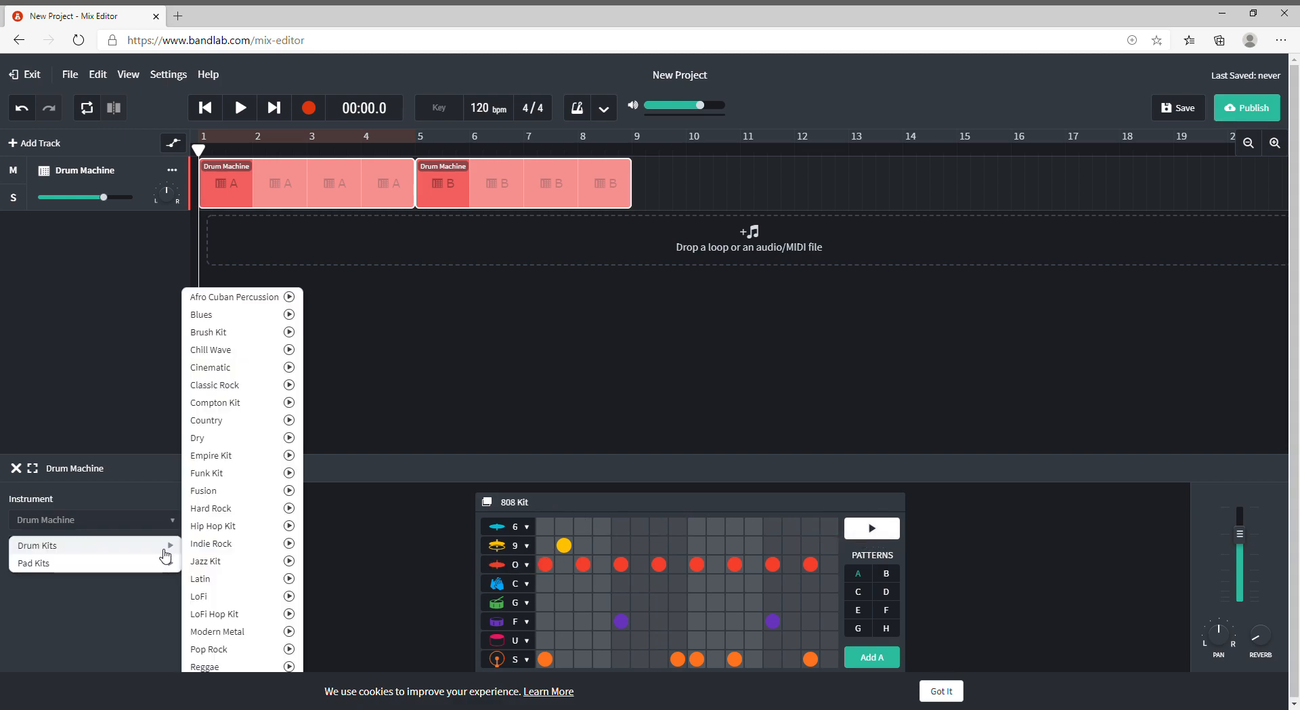
left_click(95, 548)
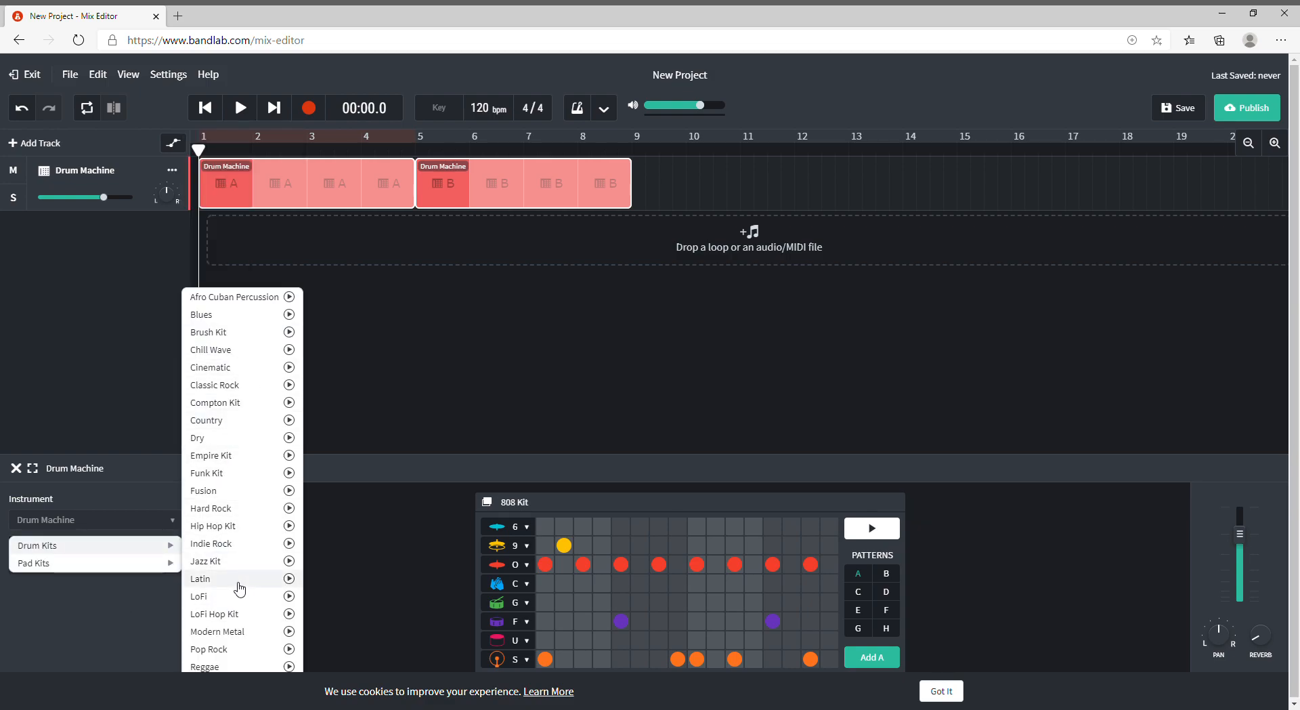
mouse_move(63, 542)
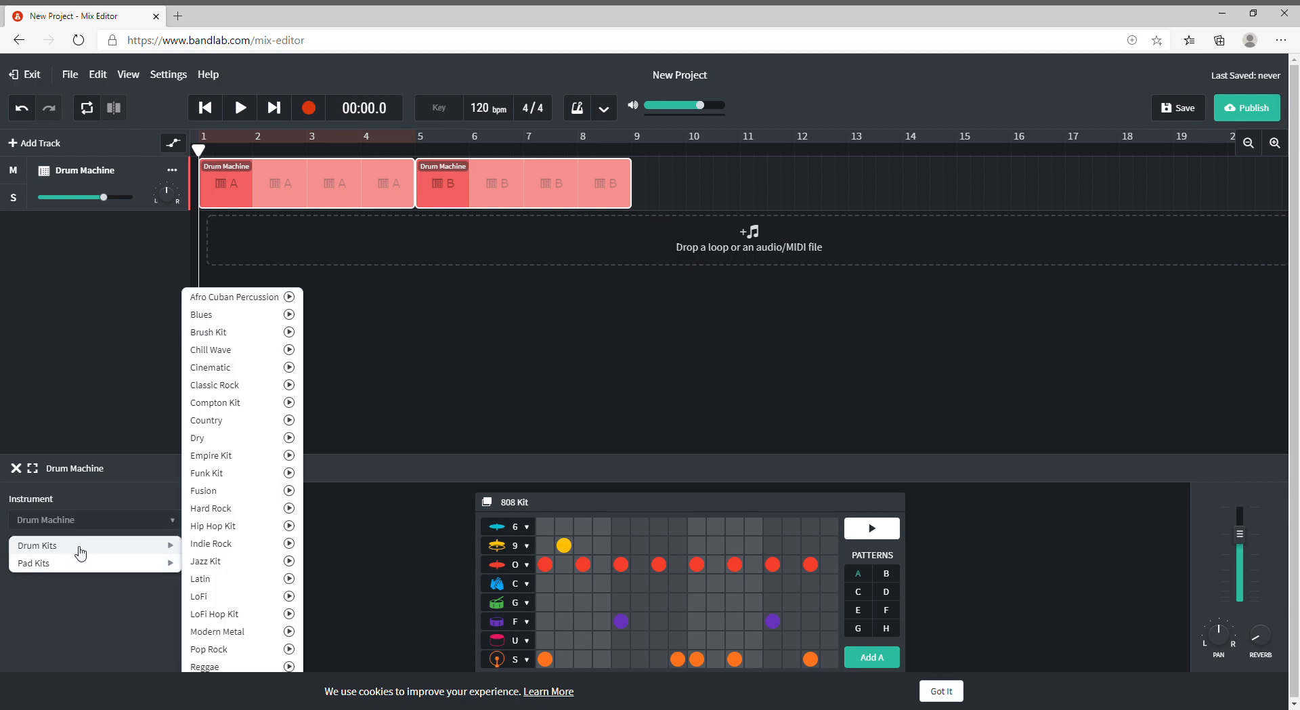
left_click(221, 632)
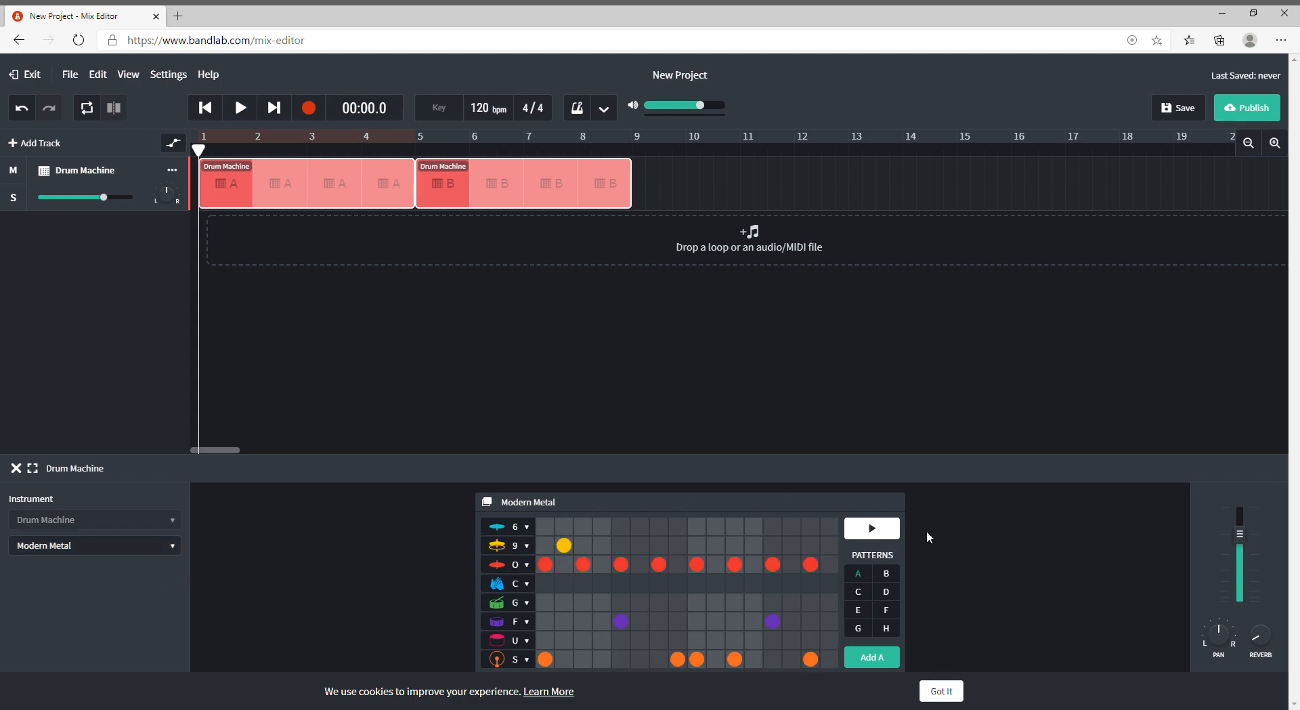
left_click(878, 529)
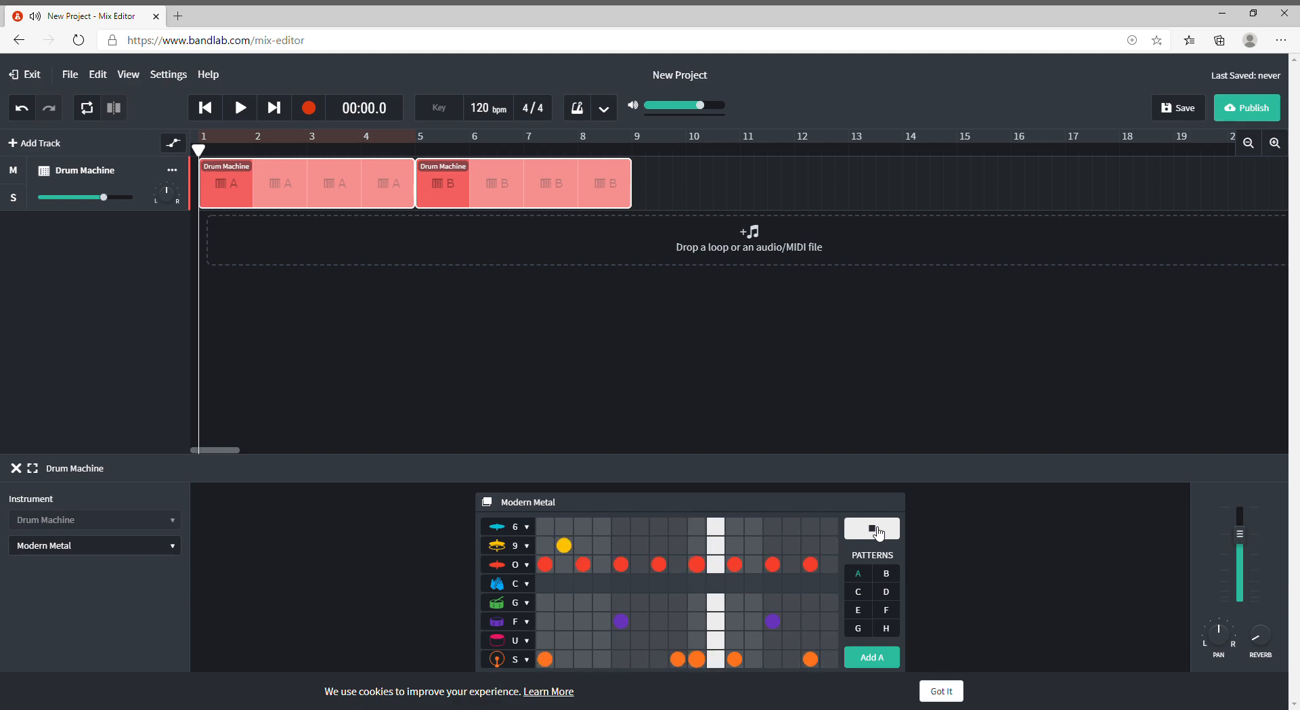
left_click(878, 529)
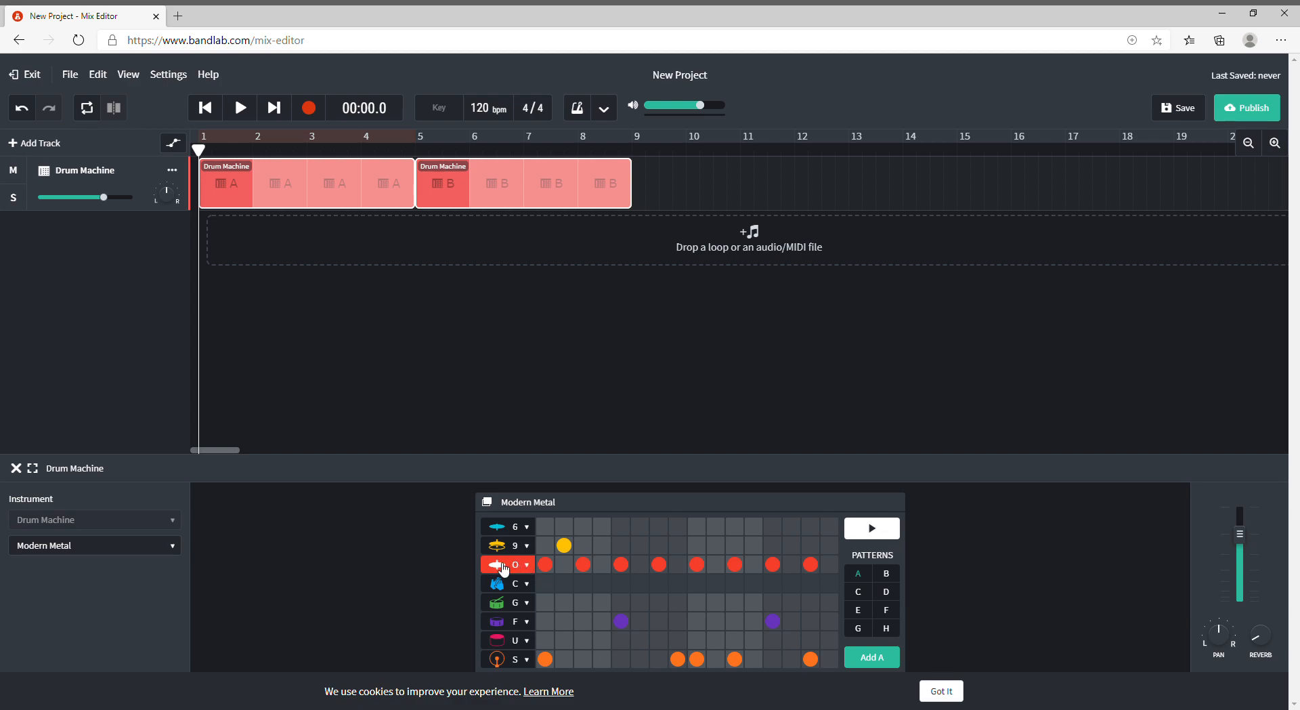
- Remove the kick, snare and yellow cymbal hits from pattern A, keeping only hi-hat hits on every odd-numbered step
left_click(563, 565)
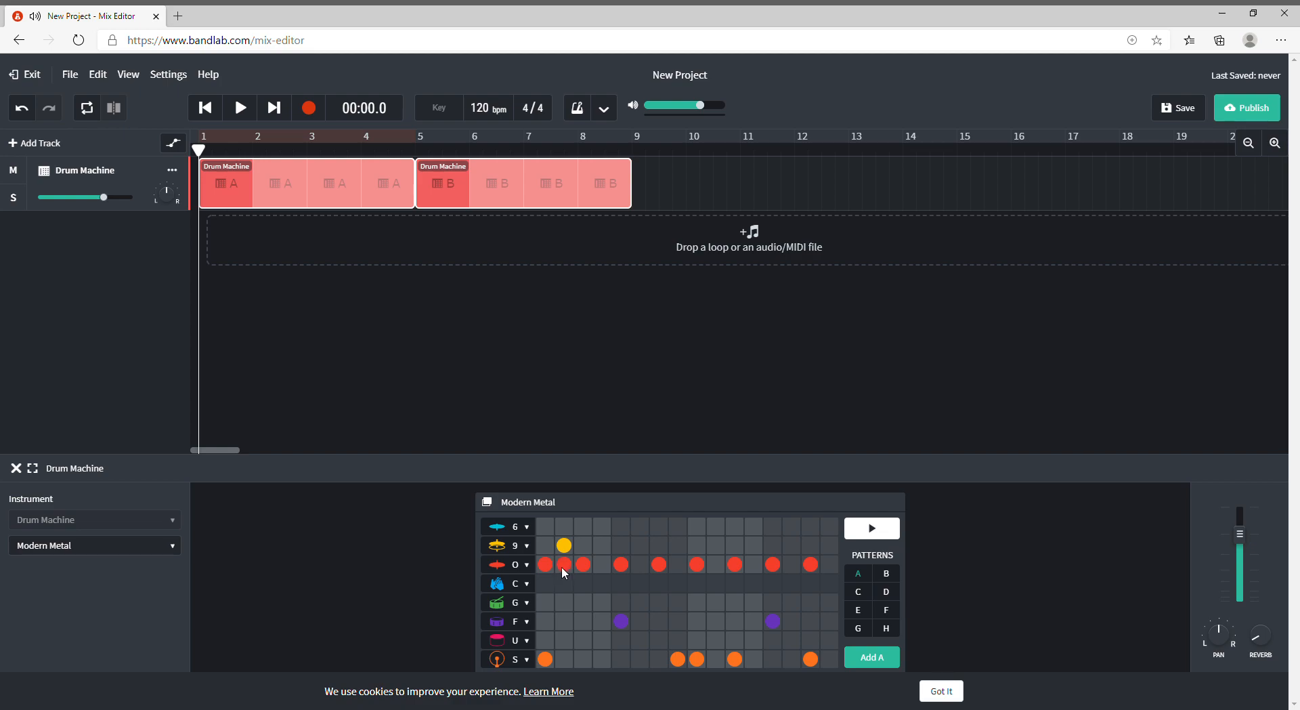
left_click(564, 567)
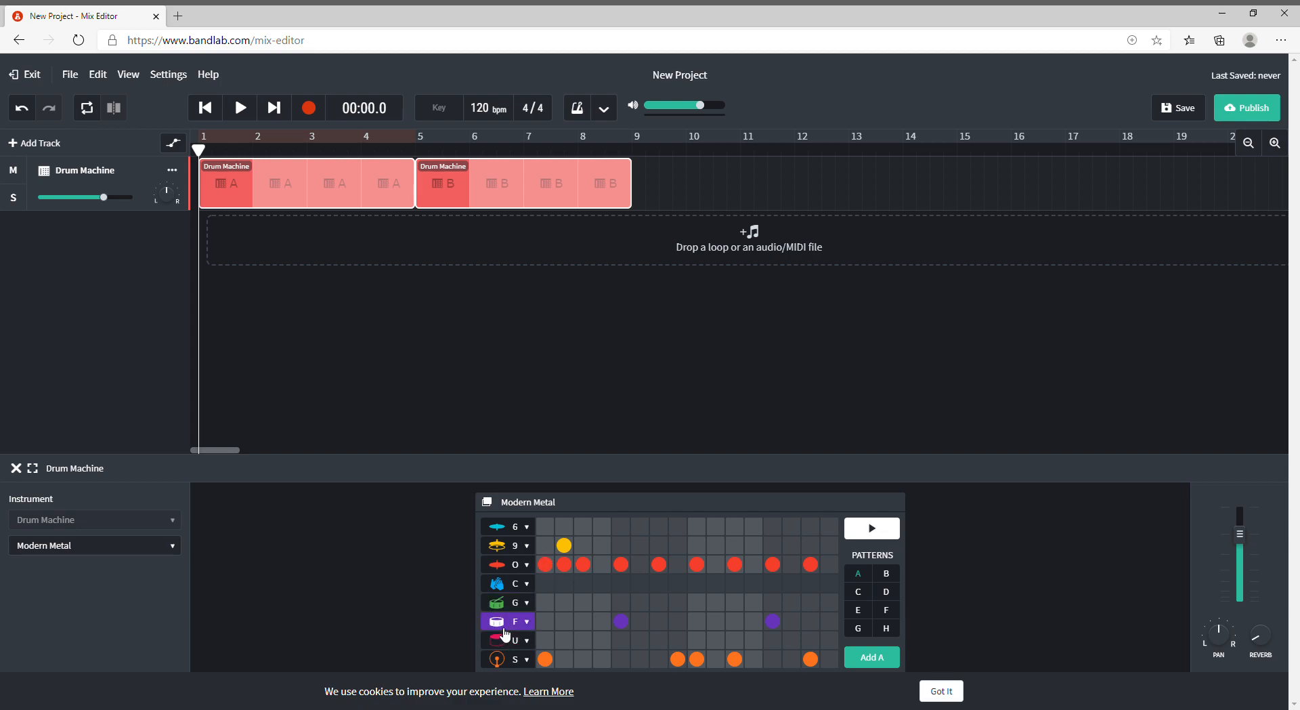
left_click(542, 623)
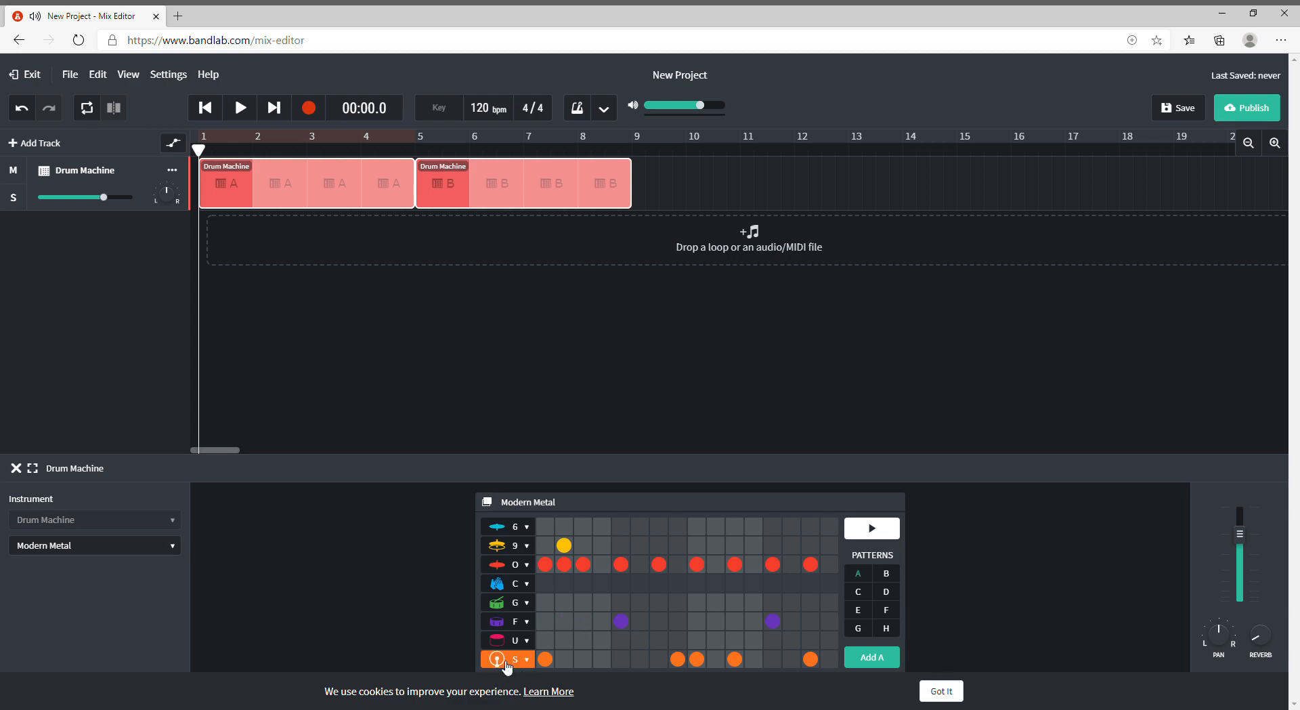
left_click(561, 662)
left_click(607, 662)
left_click(547, 662)
left_click(561, 662)
left_click(579, 662)
left_click(603, 660)
left_click(697, 662)
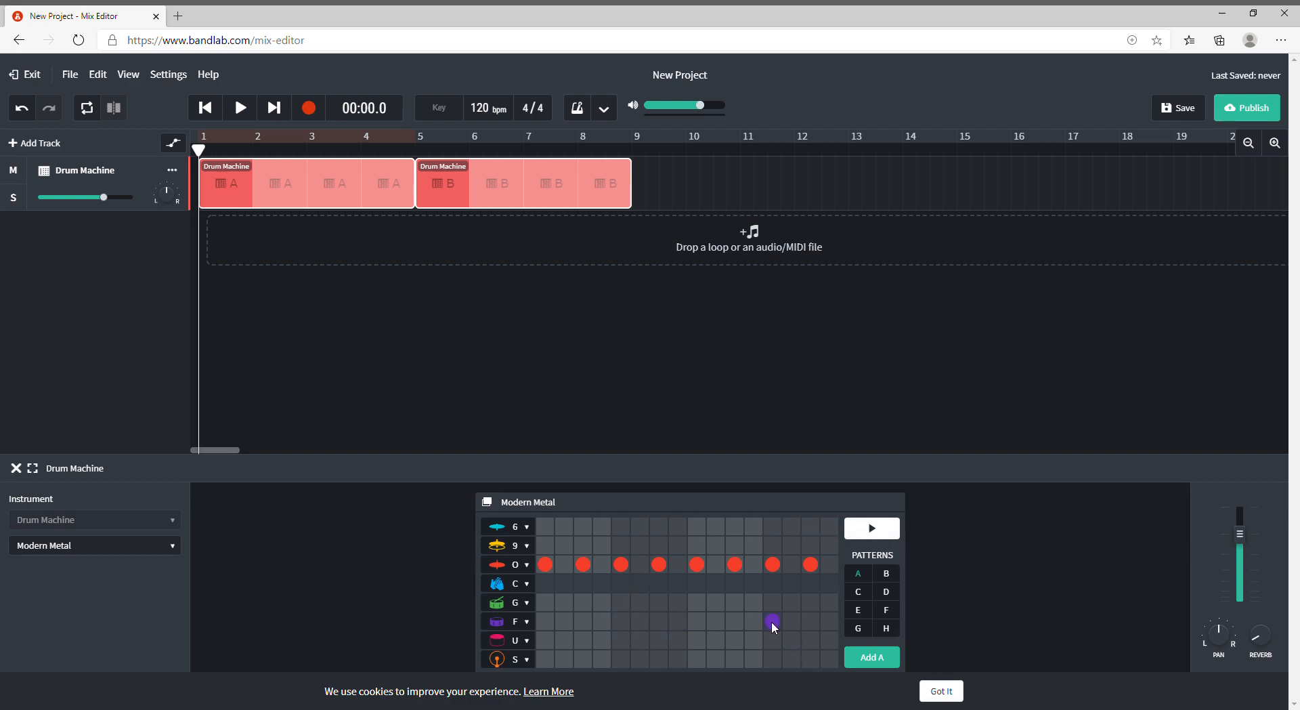
- Play pattern A while adding kick hits on steps 1, 5 and 9 and a snare hit on step 9
left_click(859, 527)
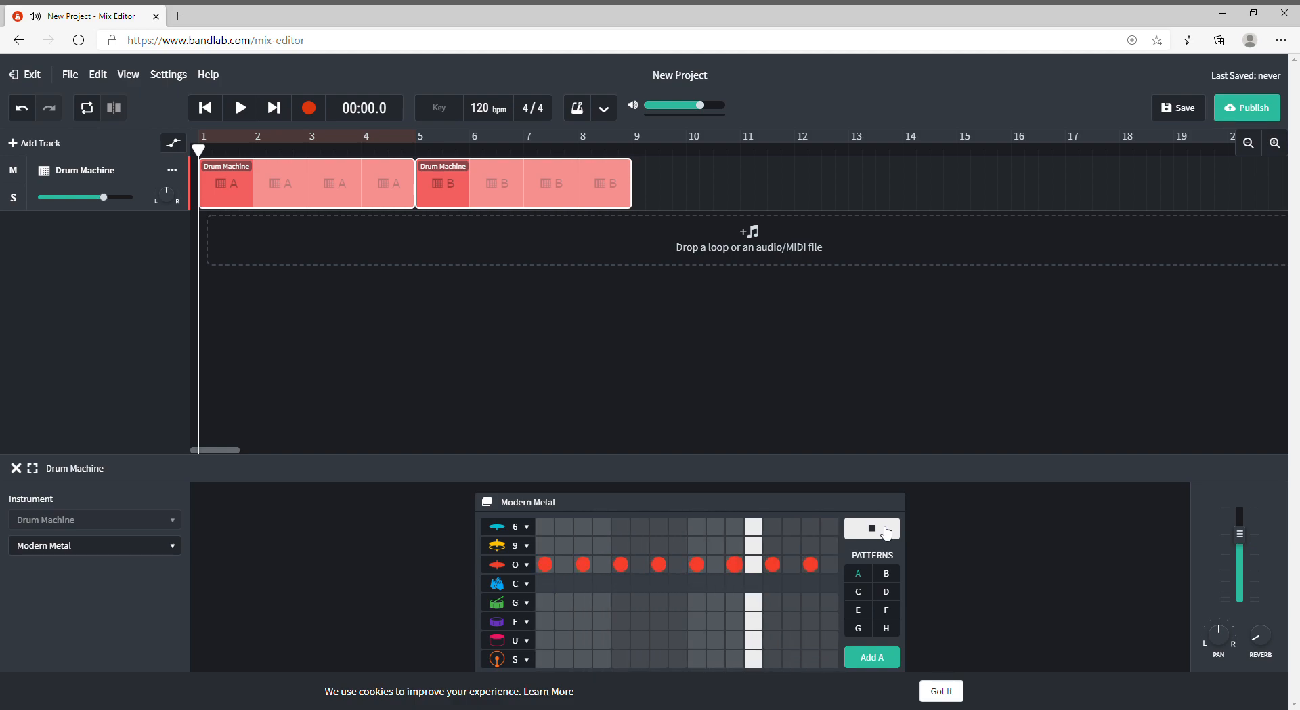
left_click(544, 662)
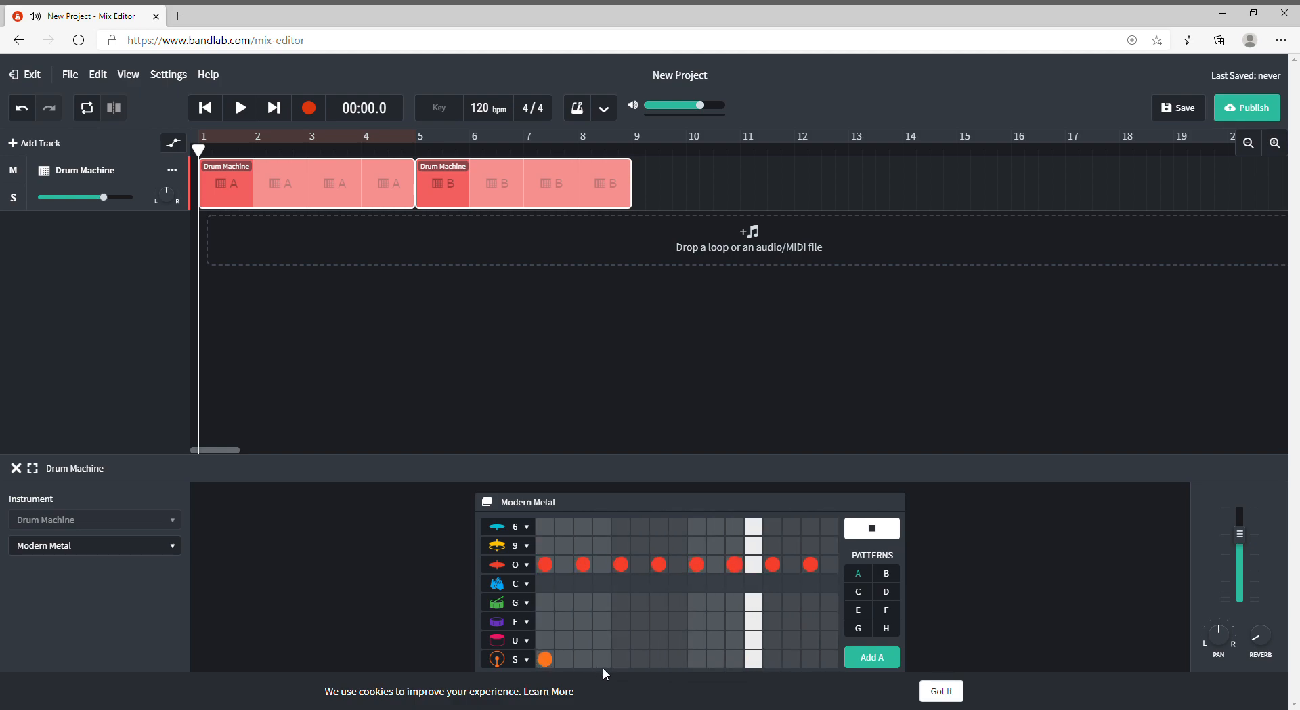
left_click(621, 661)
left_click(640, 661)
left_click(639, 659)
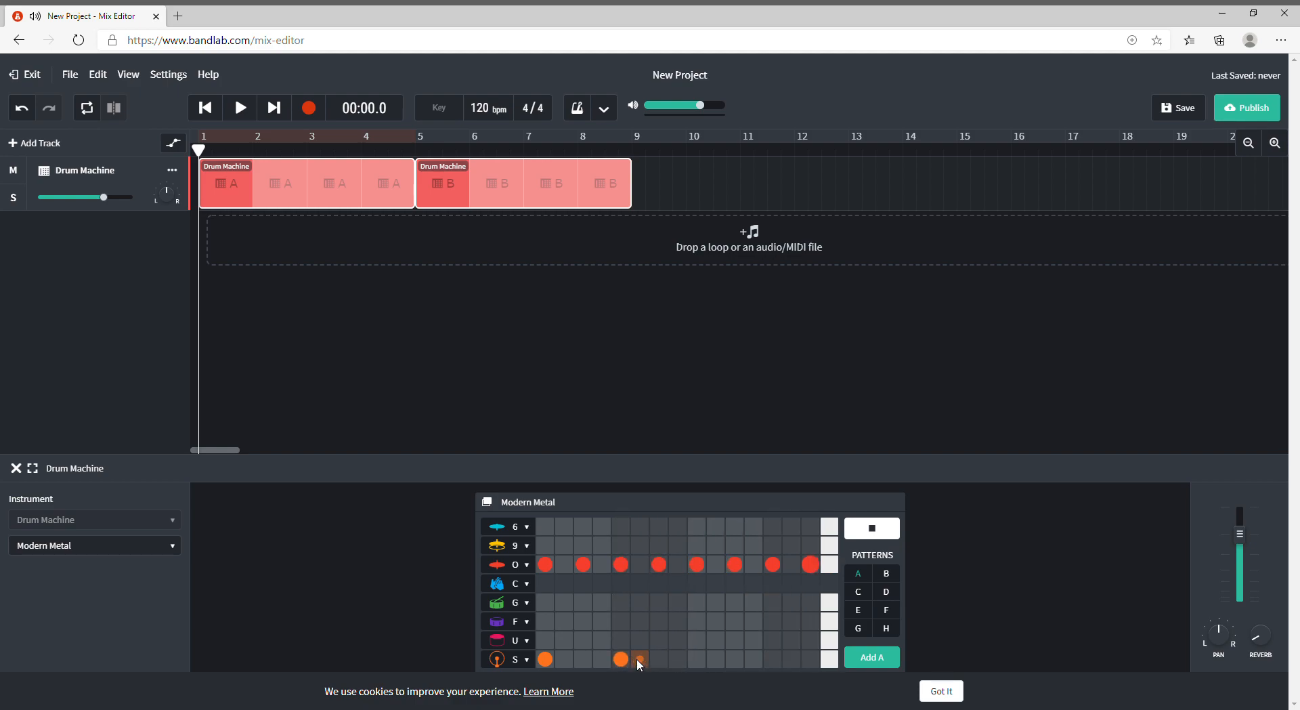
left_click(701, 660)
left_click(697, 623)
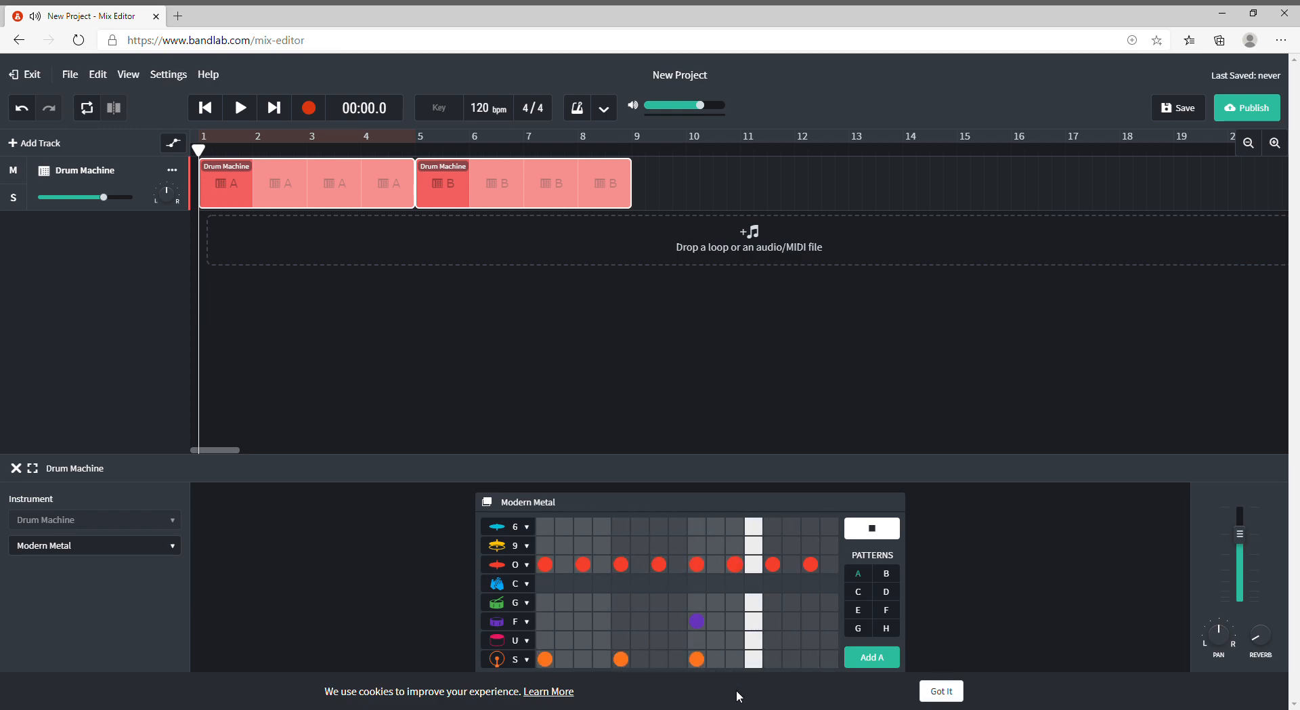
- Stop playback and rework pattern A with hi-hats on steps 1, 5, 9 and 13, kicks on all 16 steps and snares on steps 5 and 13
key("space")
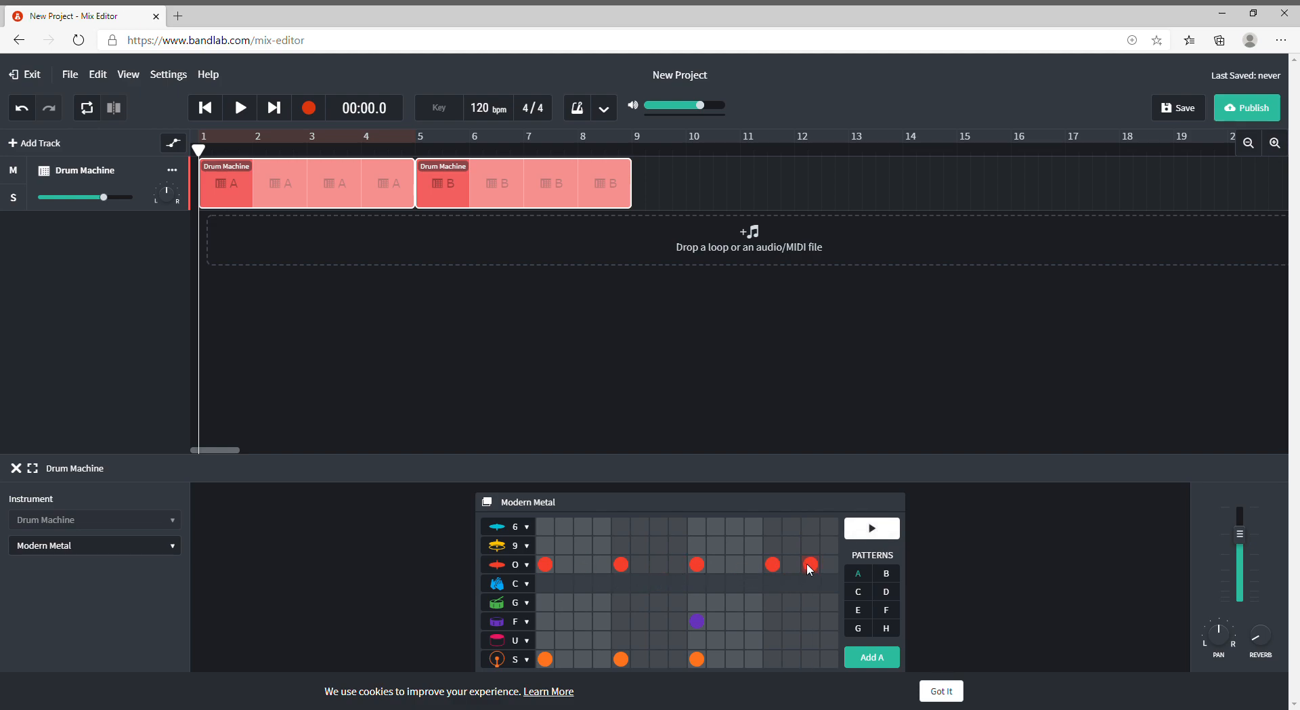
left_click(582, 659)
left_click(601, 662)
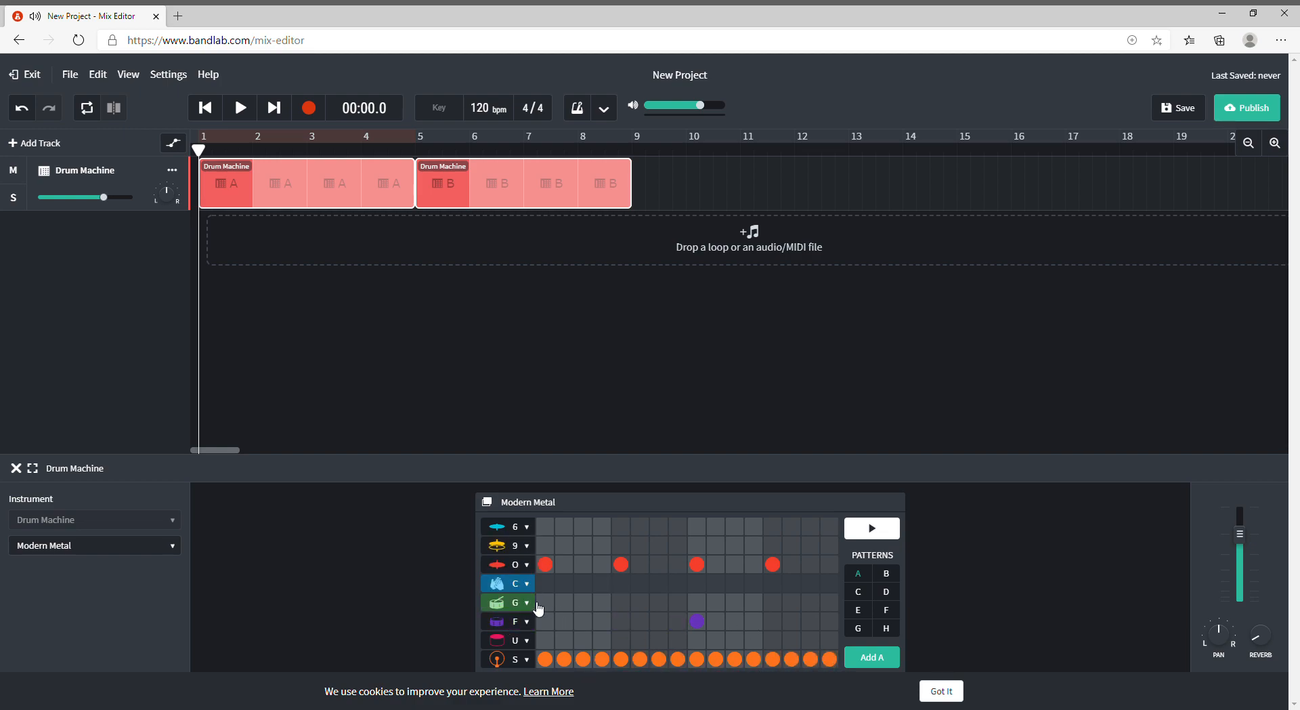
left_click(621, 621)
left_click(640, 621)
left_click(774, 621)
- Preview the reworked pattern A, then play the arrangement from the start into the pattern B section
left_click(880, 531)
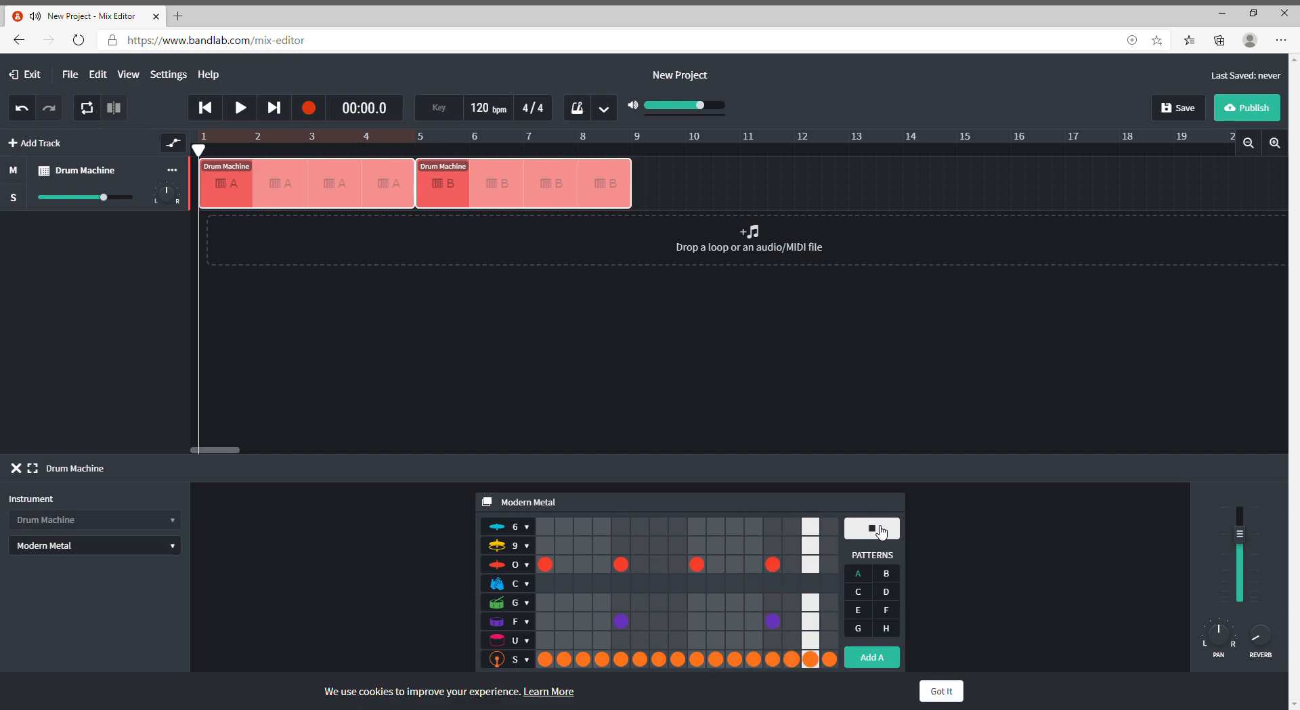
left_click(880, 531)
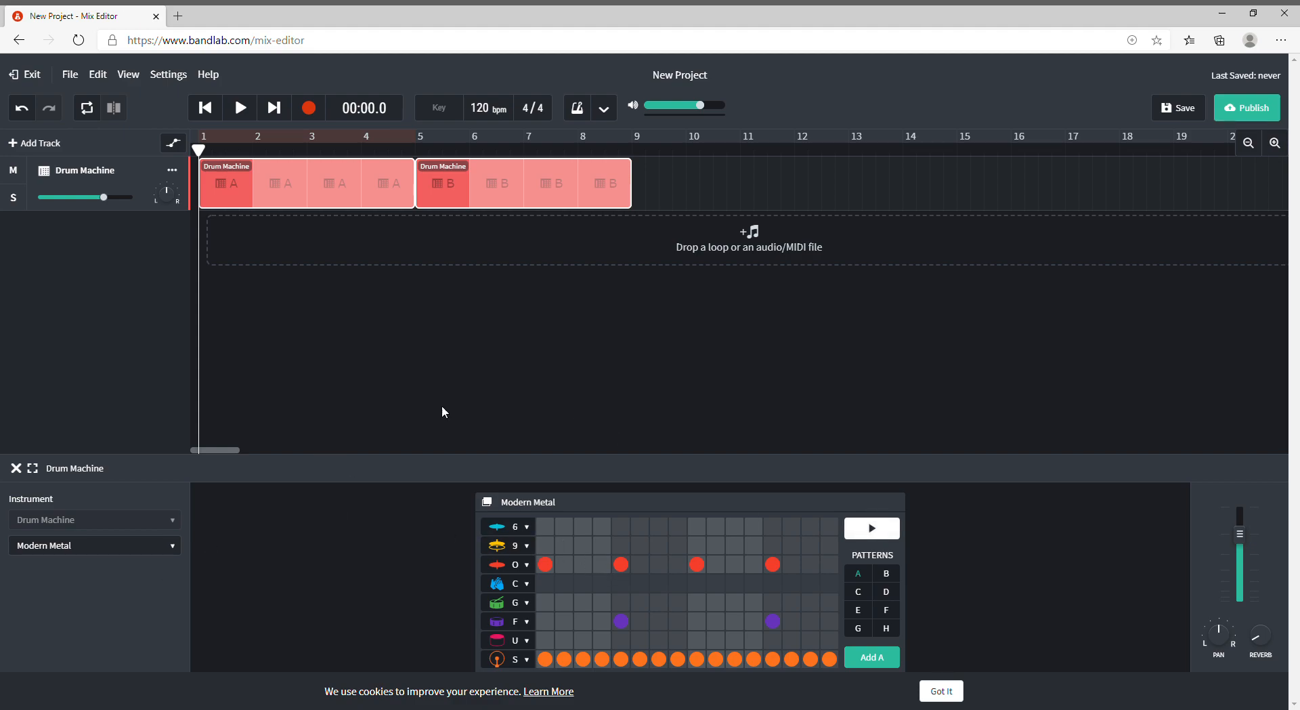
left_click(249, 113)
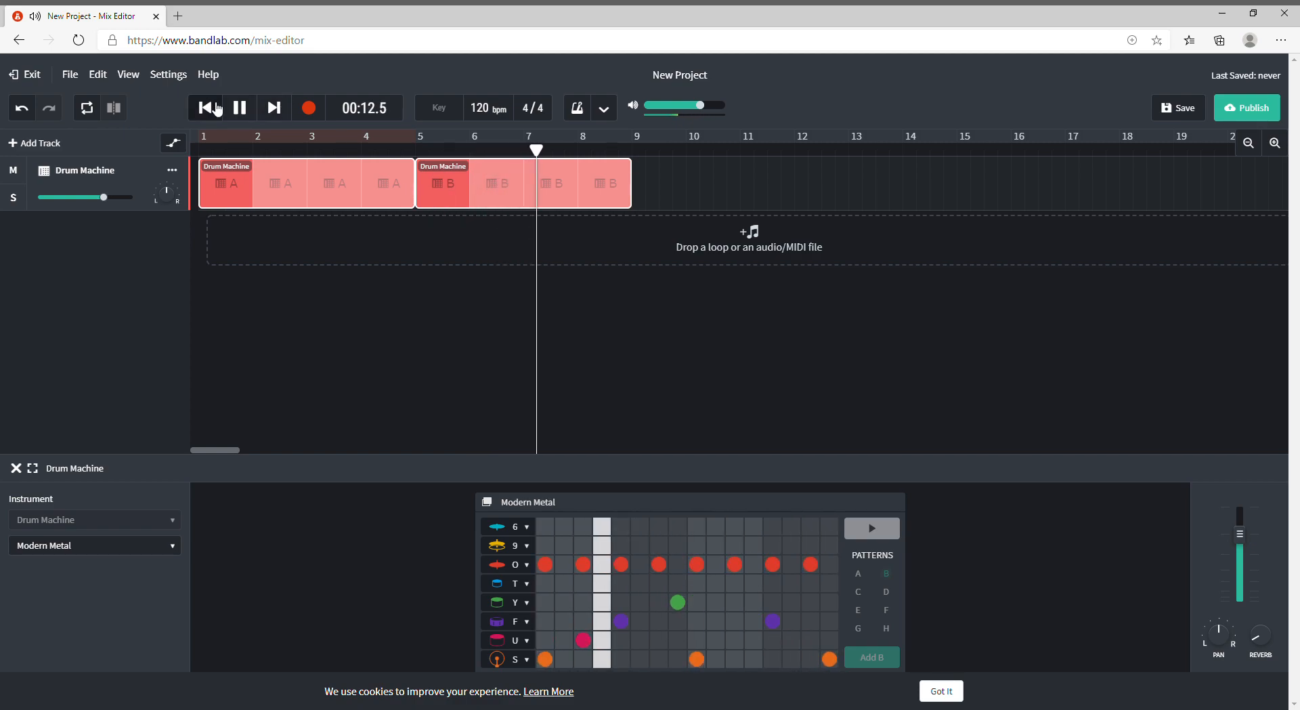
left_click(240, 108)
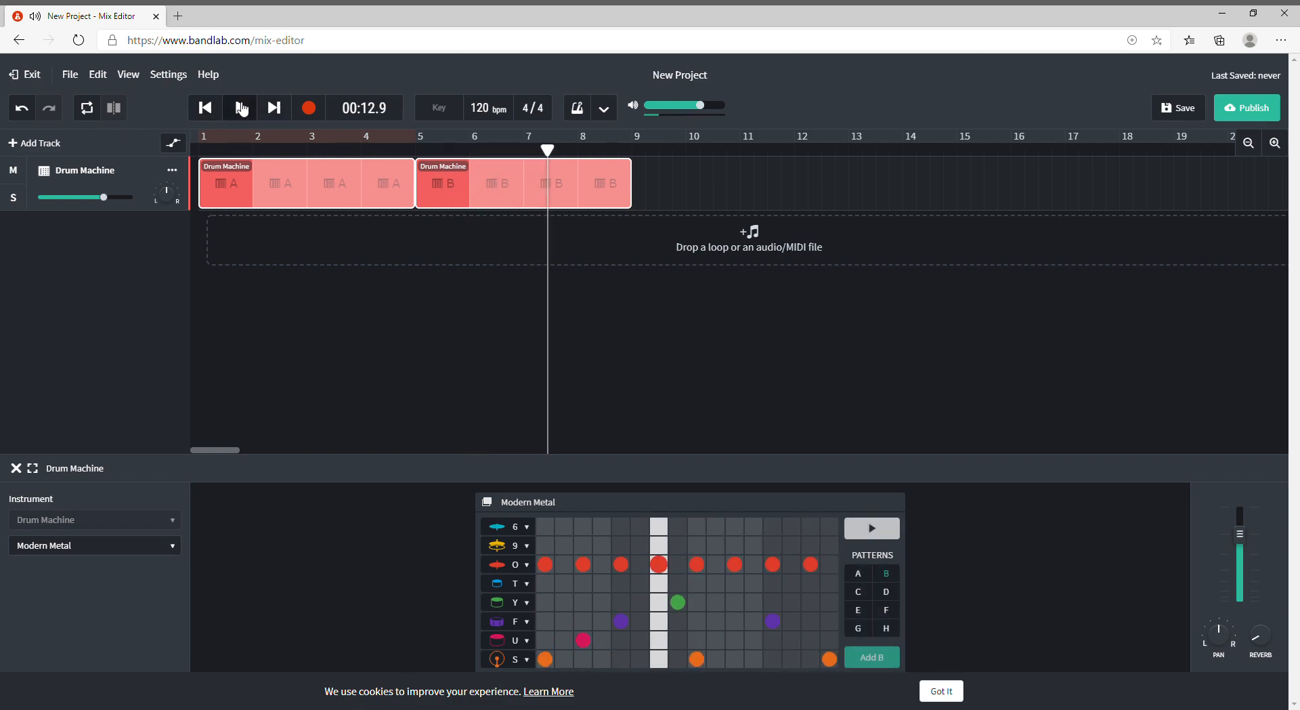
- In pattern B, add kicks on steps 2 and 10, and remove the step 16 kick and the tom hits on steps 3 and 8
left_click(868, 579)
left_click(888, 580)
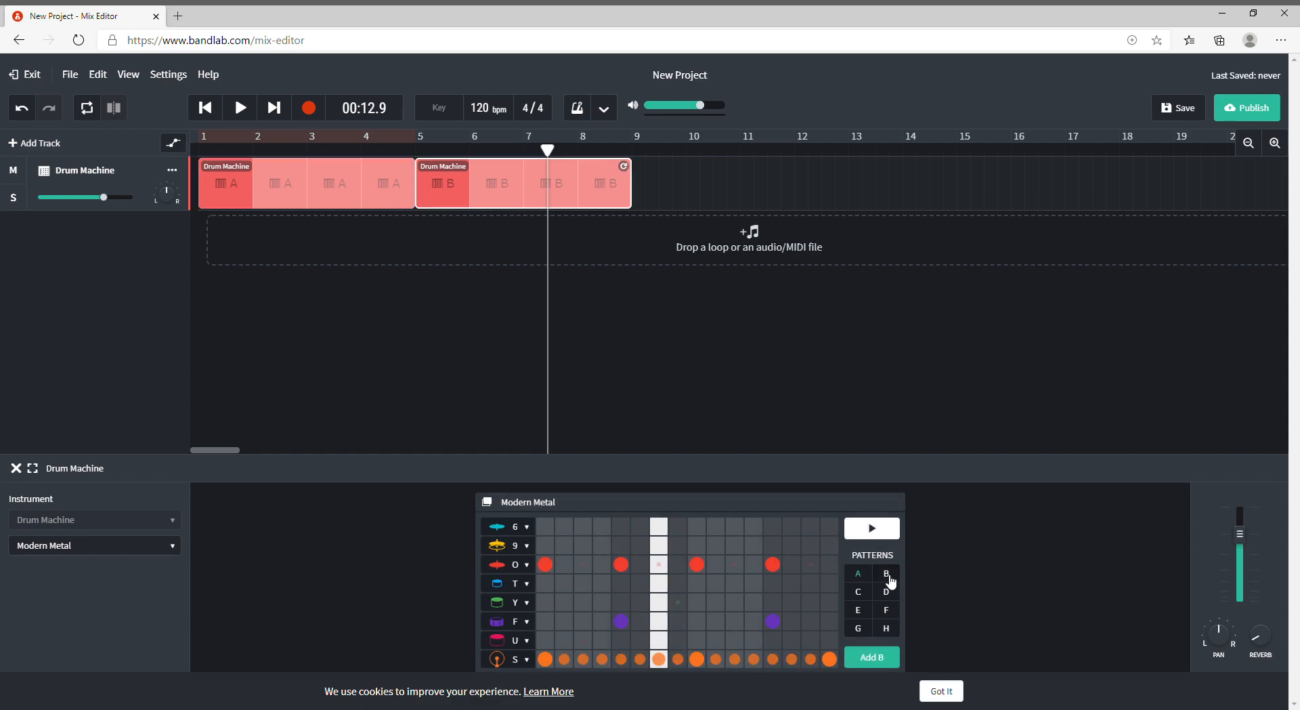
left_click(561, 659)
left_click(580, 644)
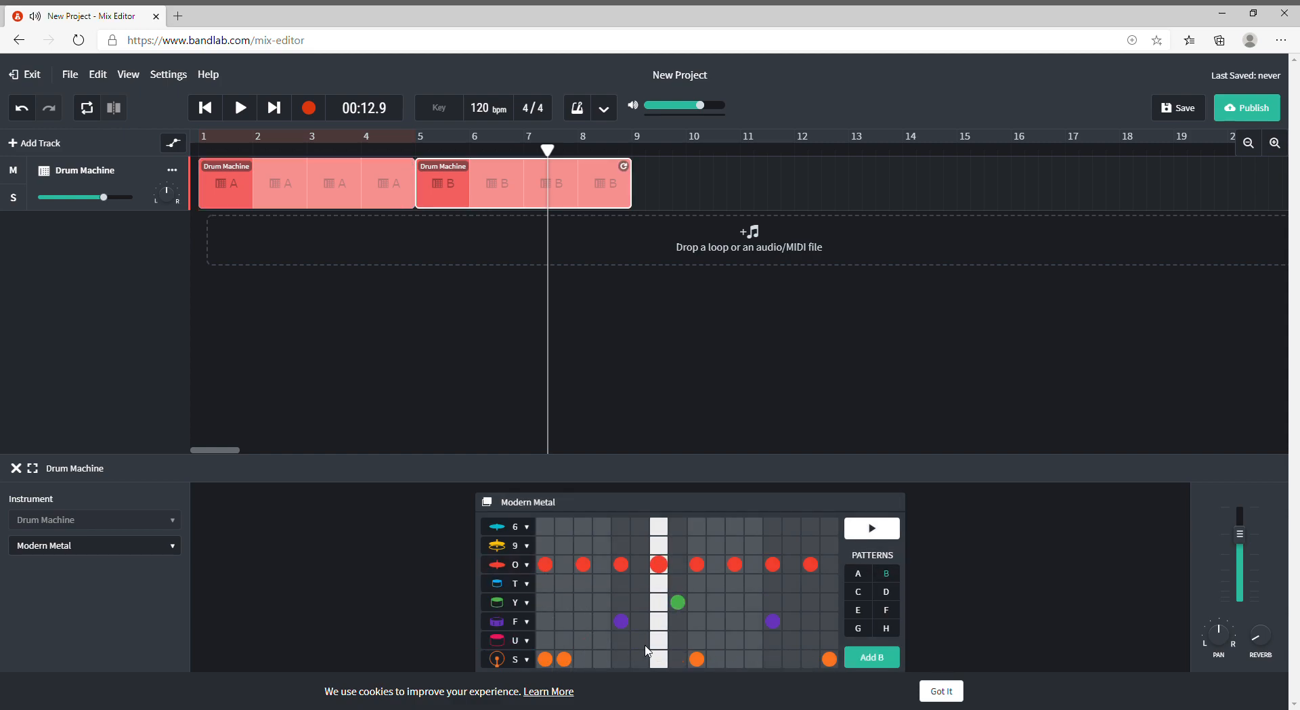
left_click(679, 603)
left_click(716, 660)
left_click(831, 661)
- Preview pattern B, then replay the whole arrangement from the beginning
left_click(873, 527)
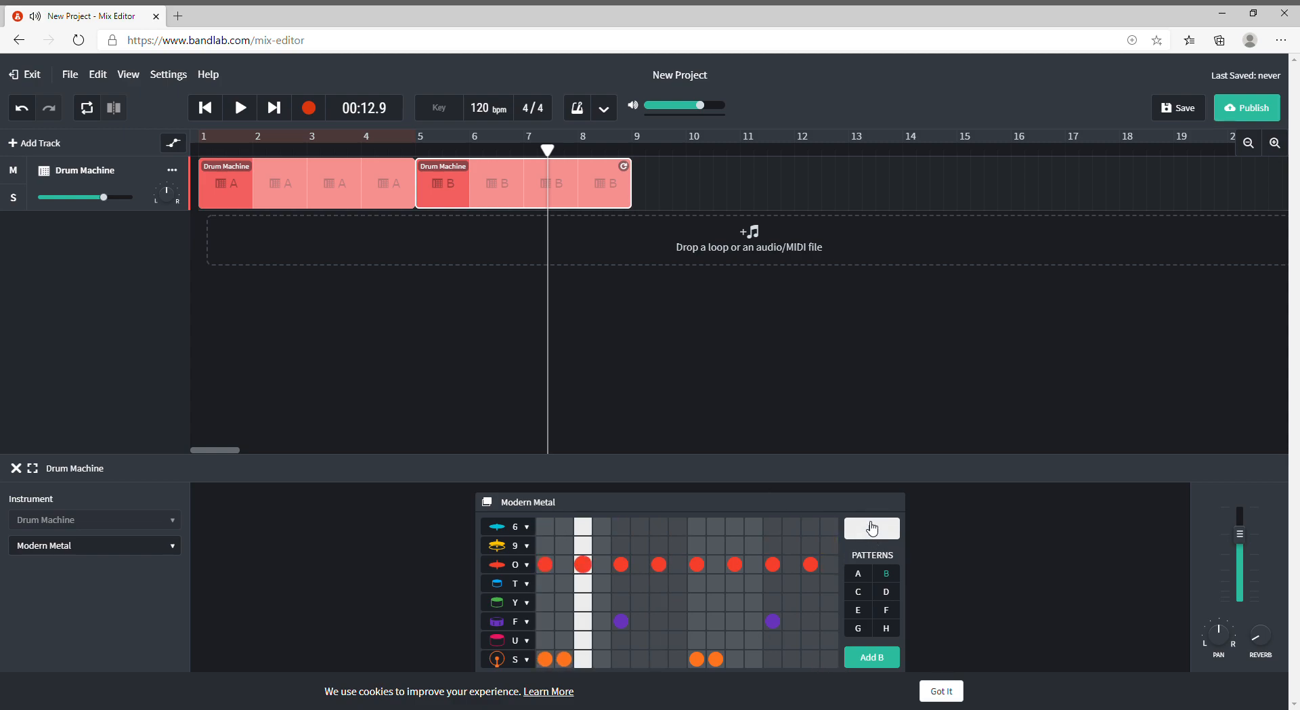
left_click(872, 527)
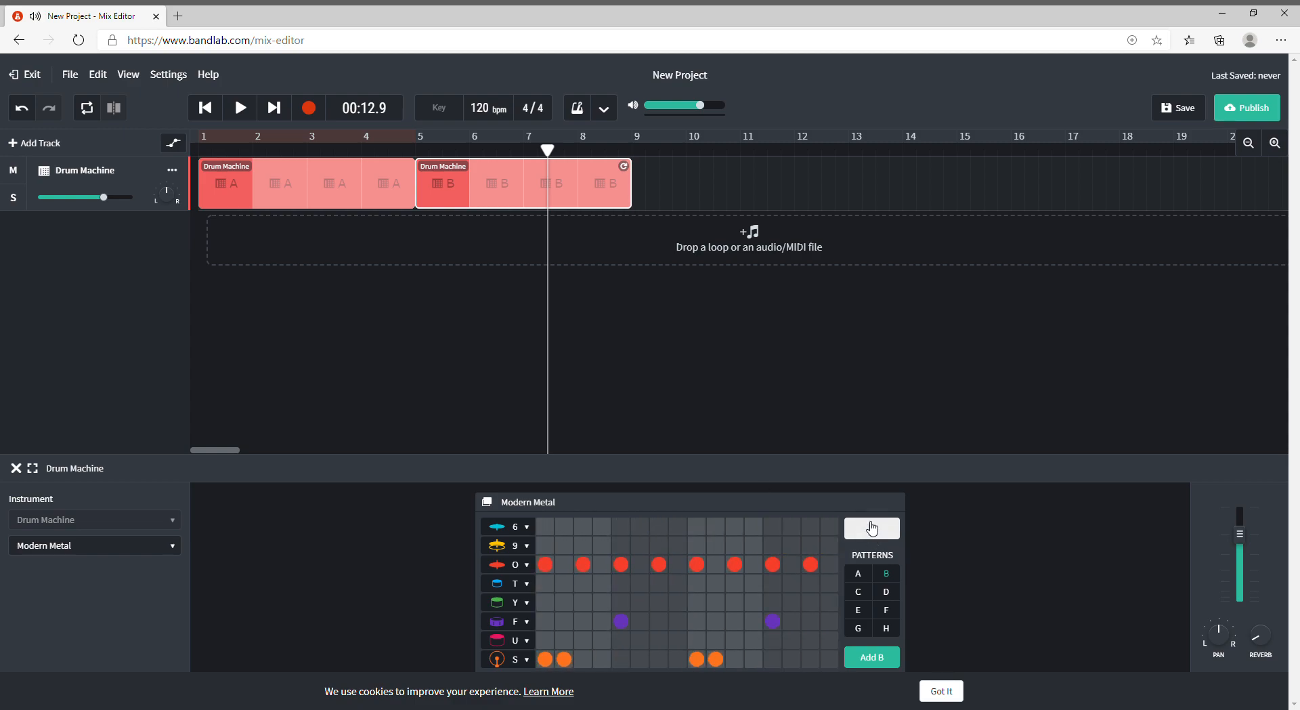
left_click(205, 107)
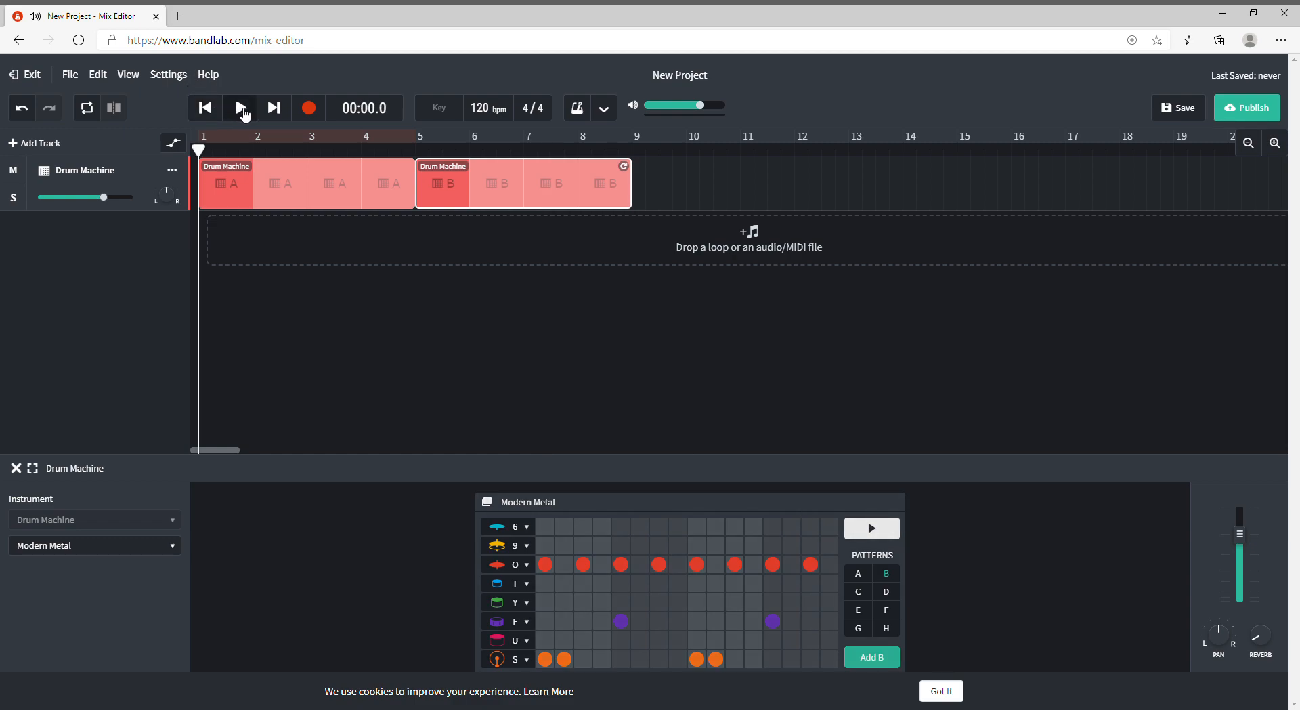
left_click(241, 110)
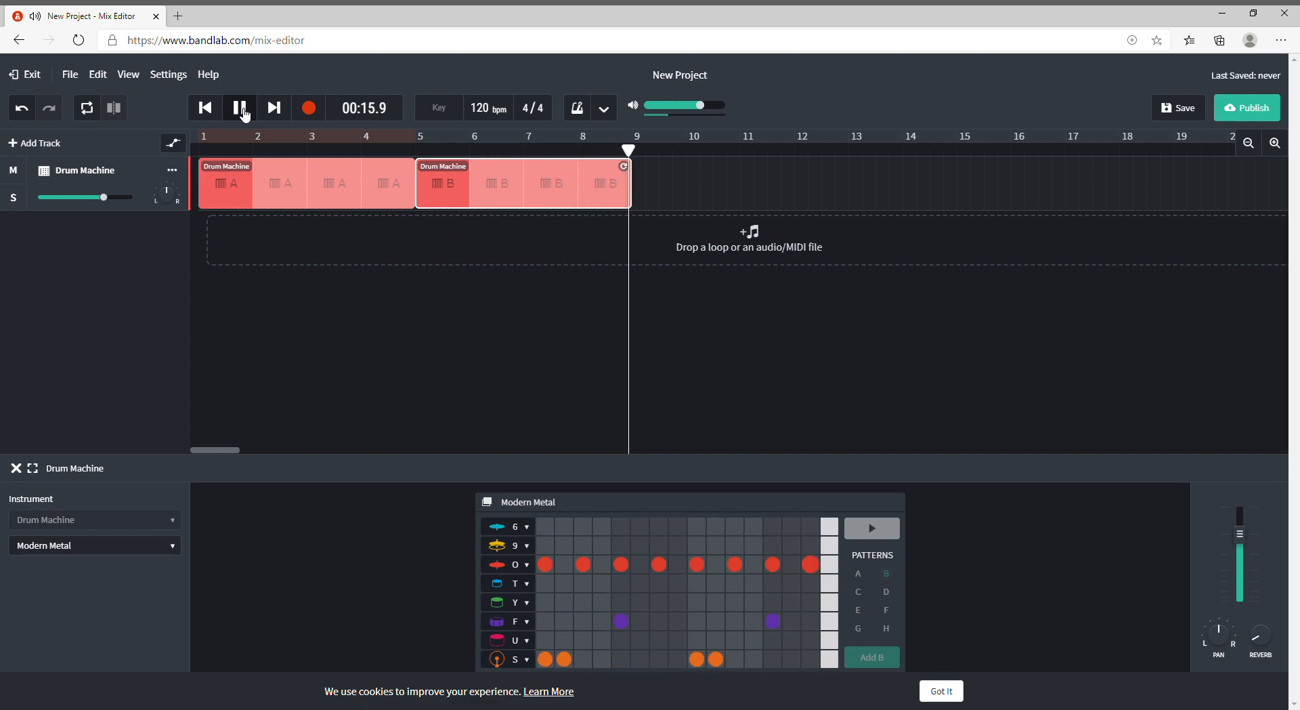
left_click(243, 111)
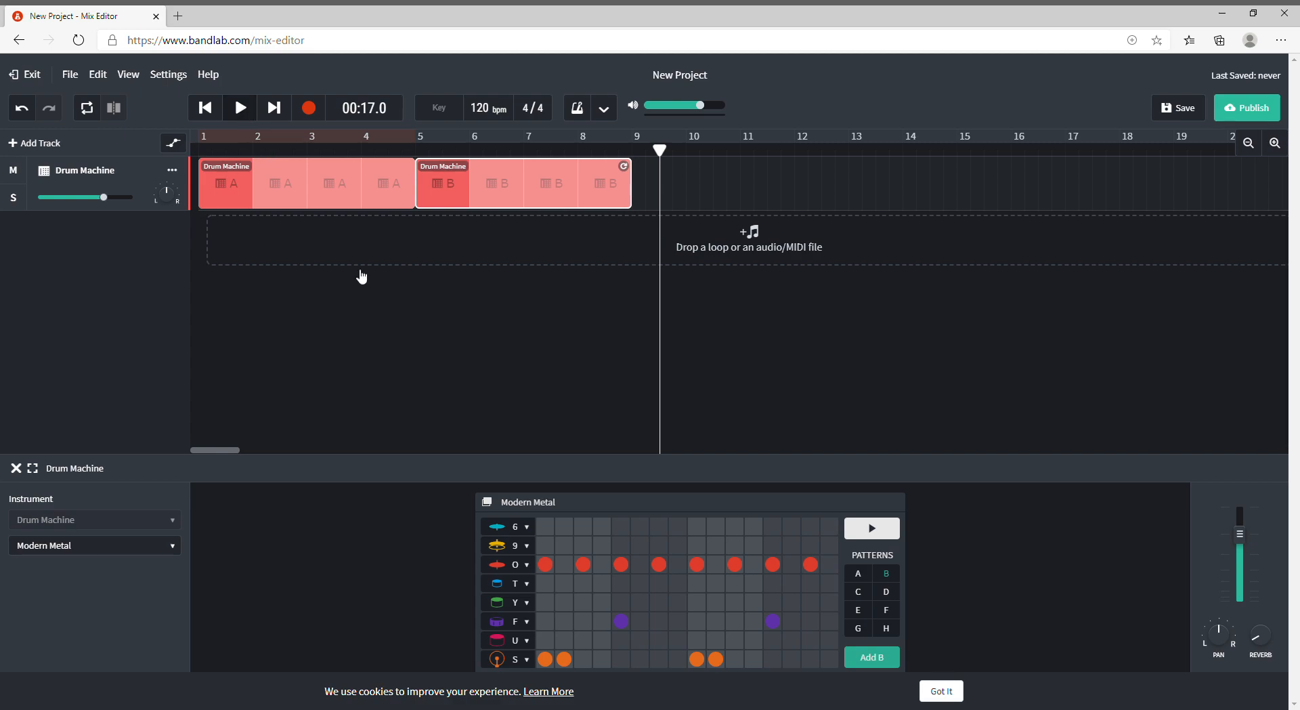
- Open the empty pattern C, try to add it to the track, and move the playhead to bar 9
left_click(872, 592)
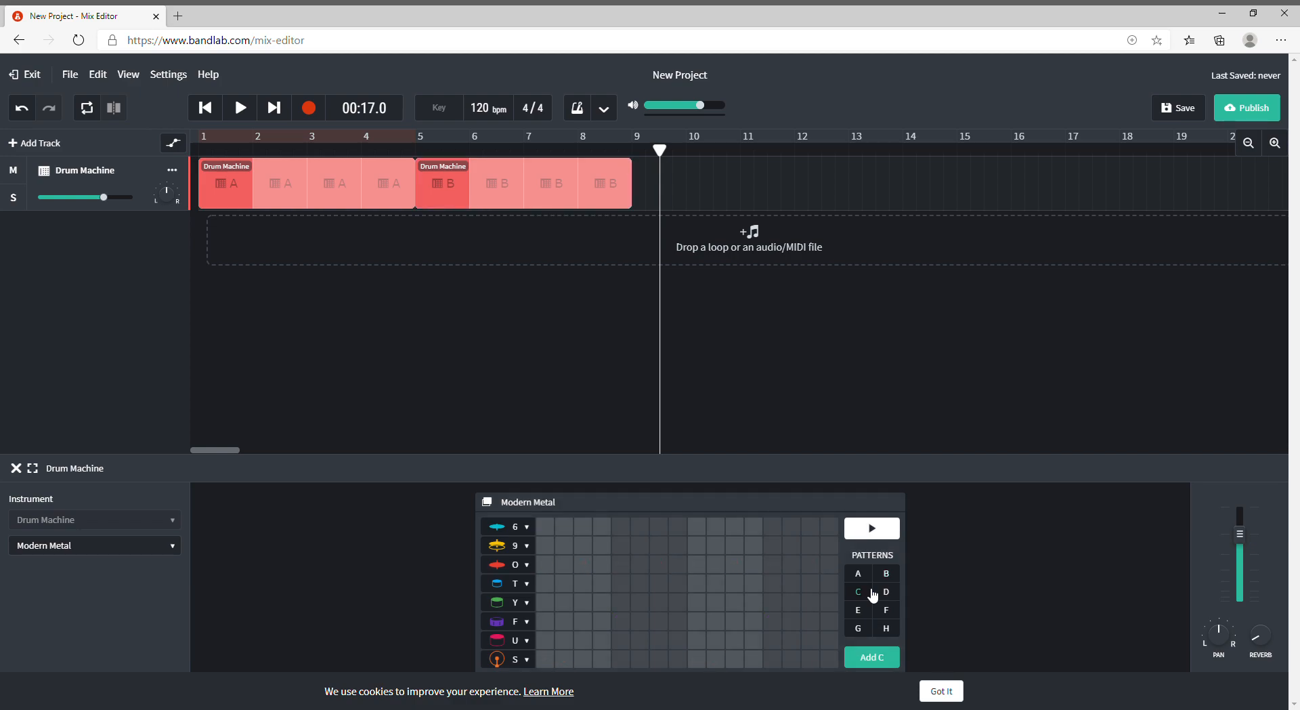
left_click(877, 657)
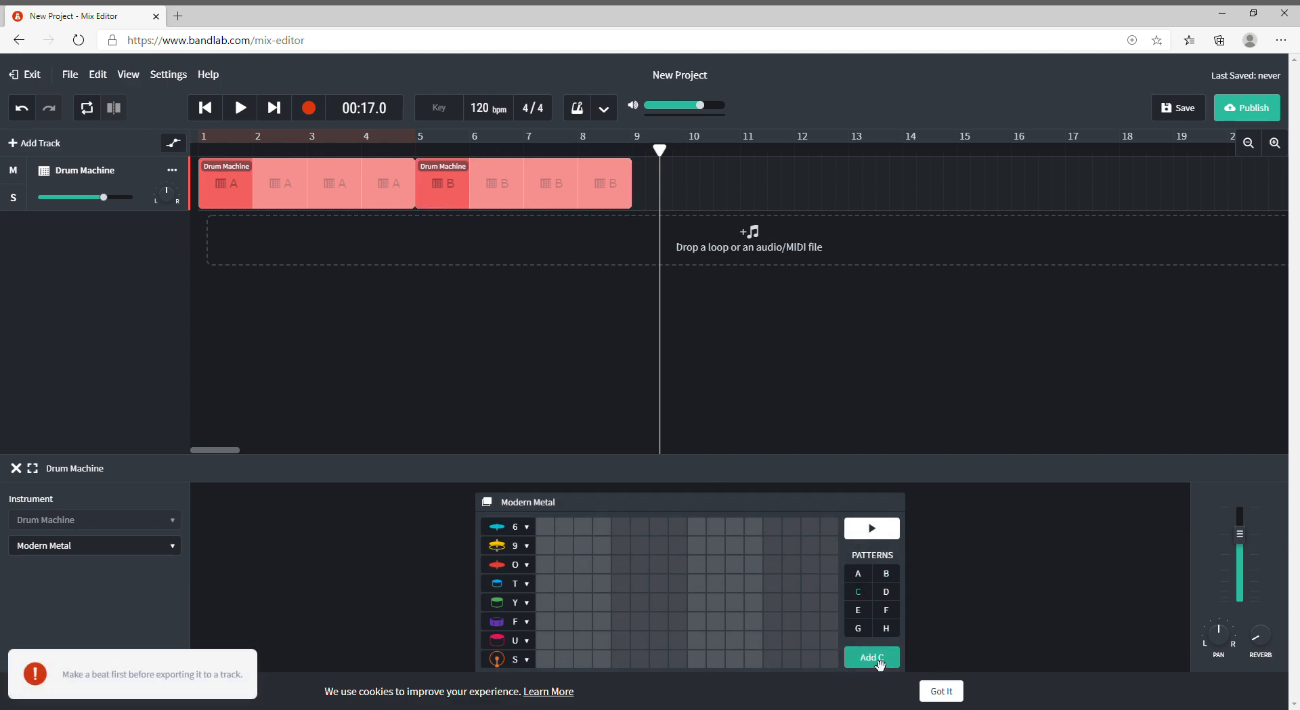
left_click_drag(659, 149, 632, 150)
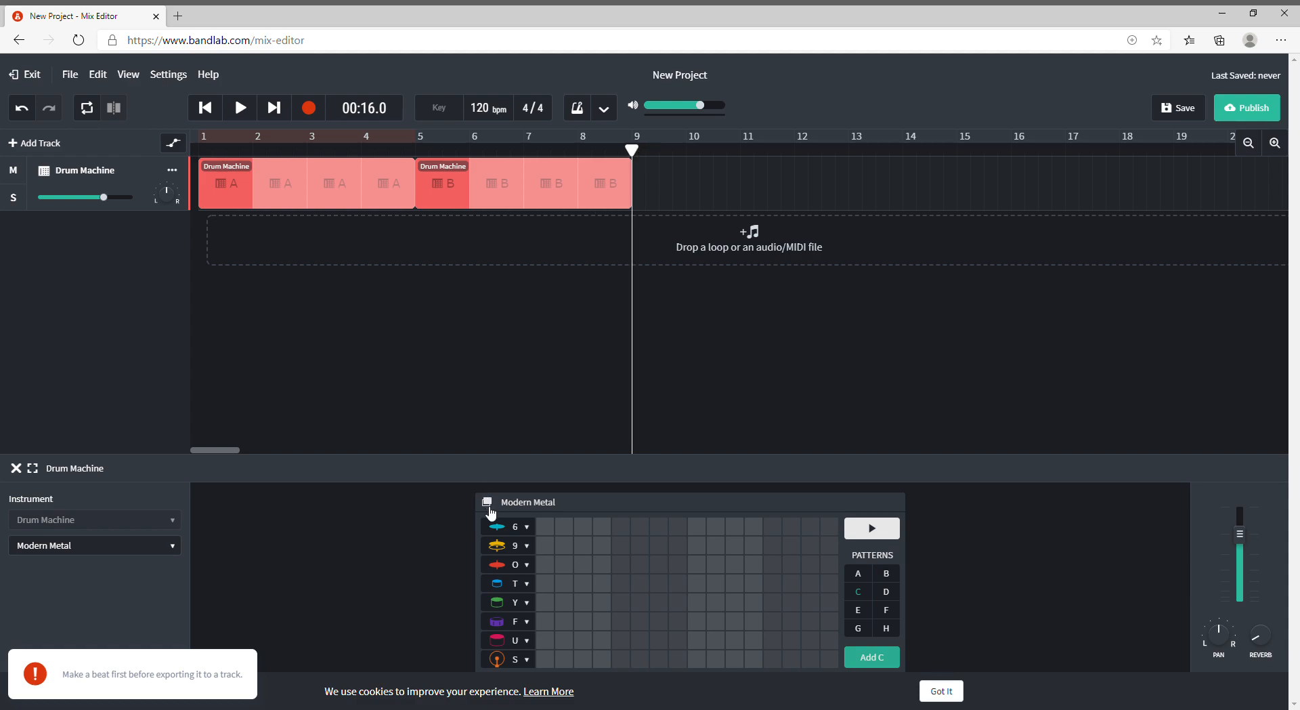
- Build pattern C with O on steps 1, 5, 9, 13, F on 5–6, 9–10, 13–14, S on 1–2, and add it at bar 9
left_click(546, 564)
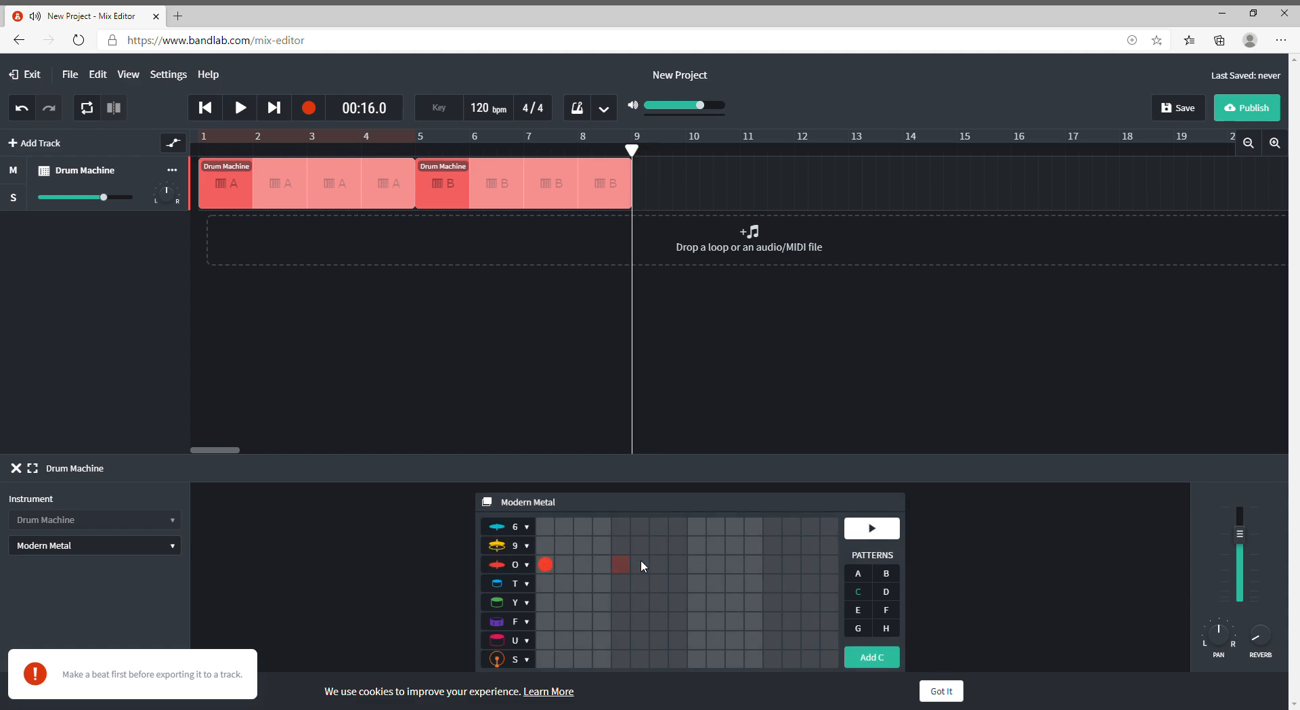
left_click(716, 564)
left_click(772, 565)
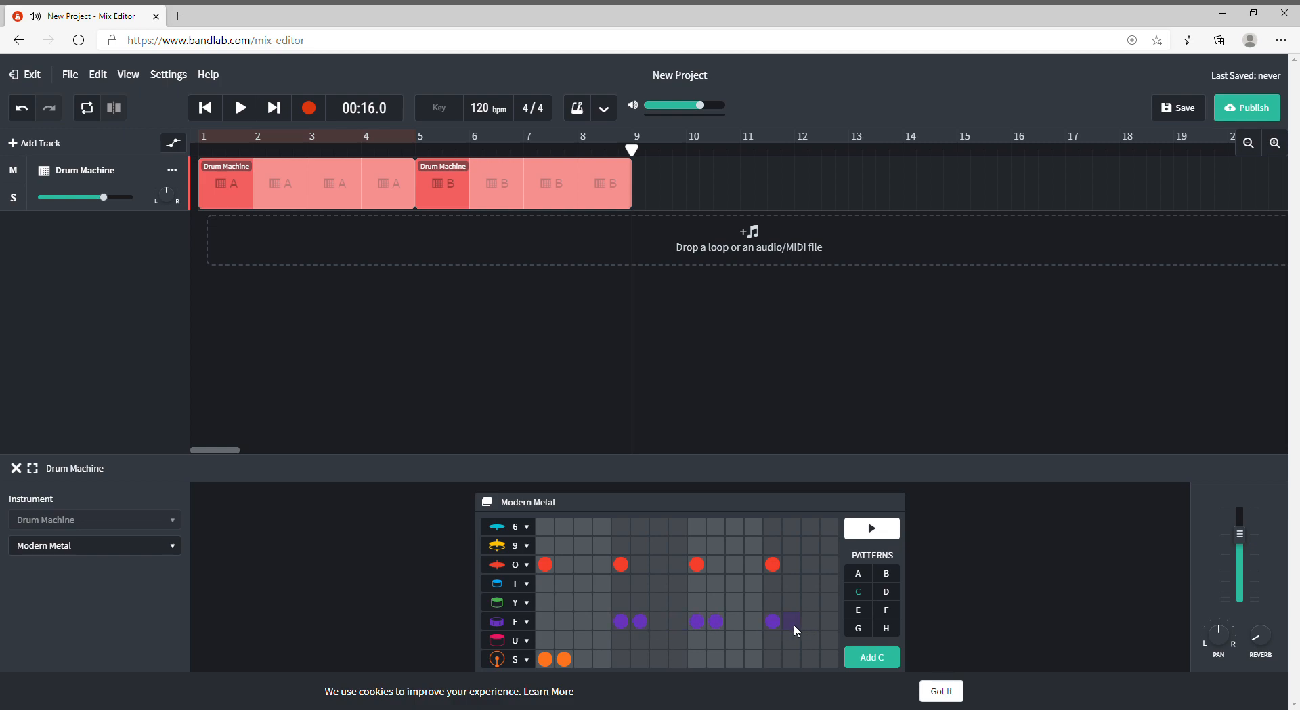
left_click(875, 667)
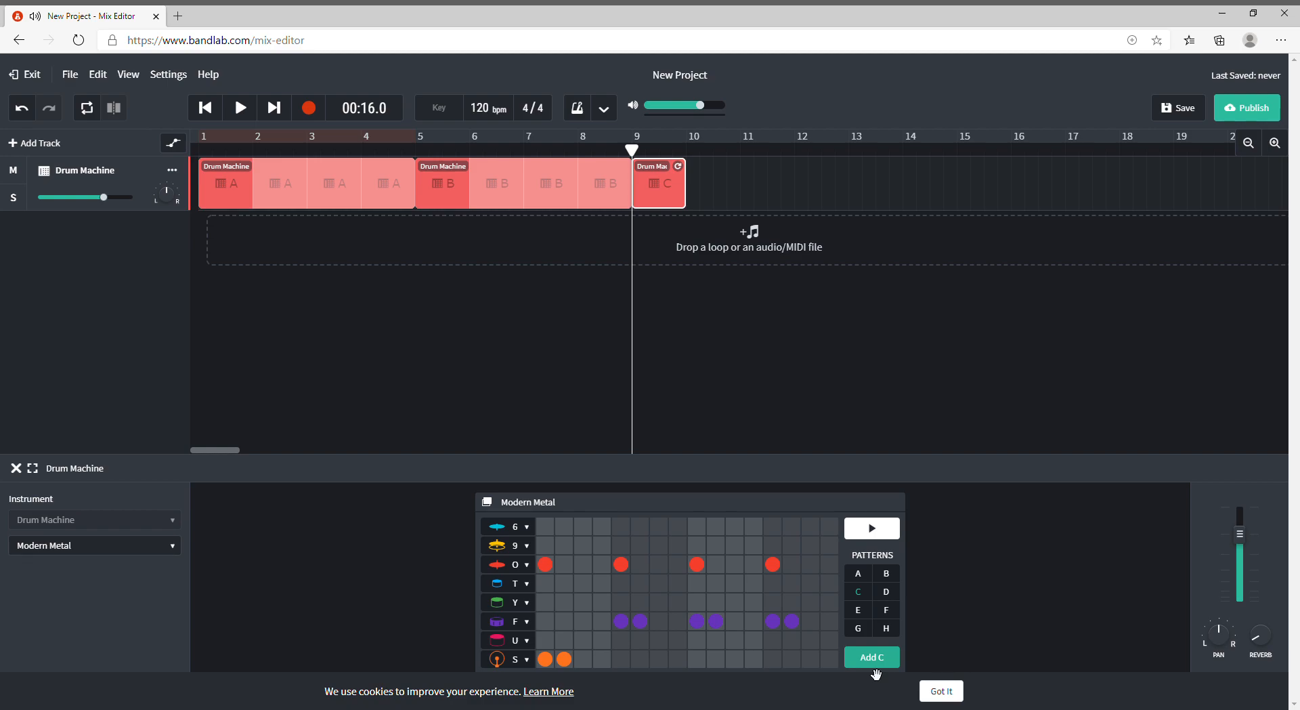
- Preview pattern C in the drum machine, then stop the playback
left_click(872, 529)
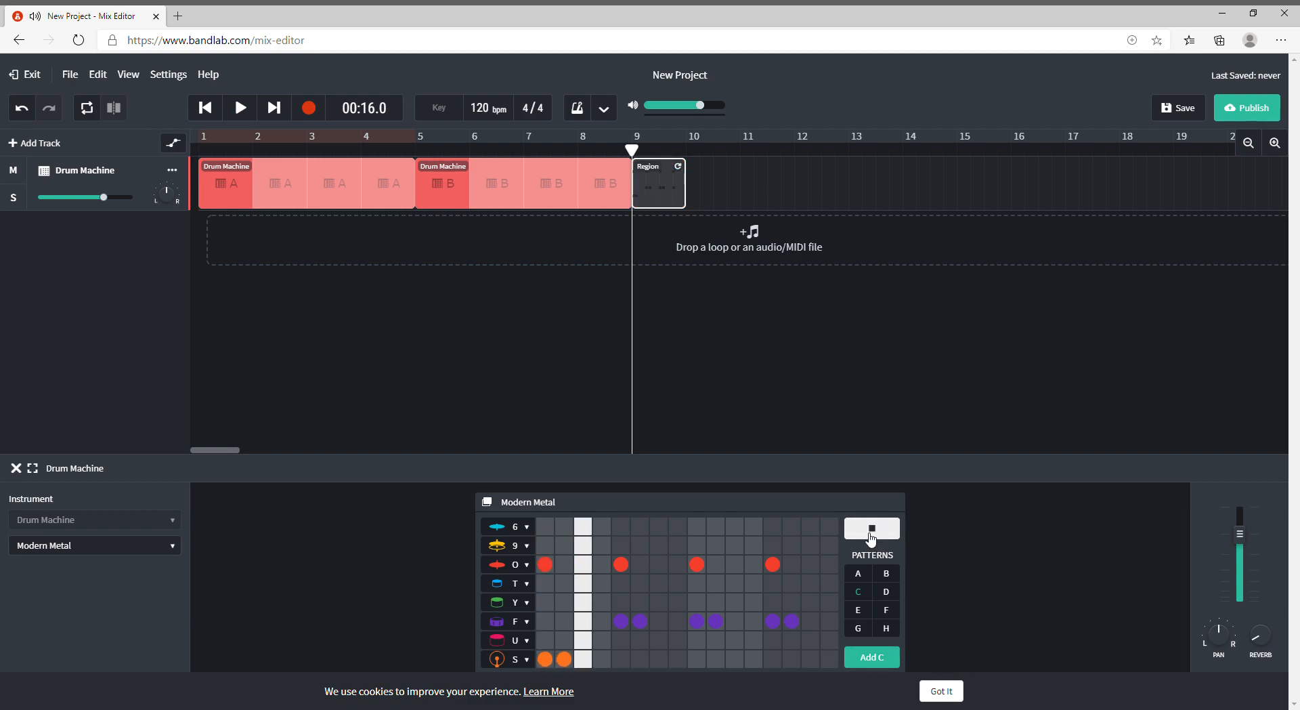
left_click(871, 535)
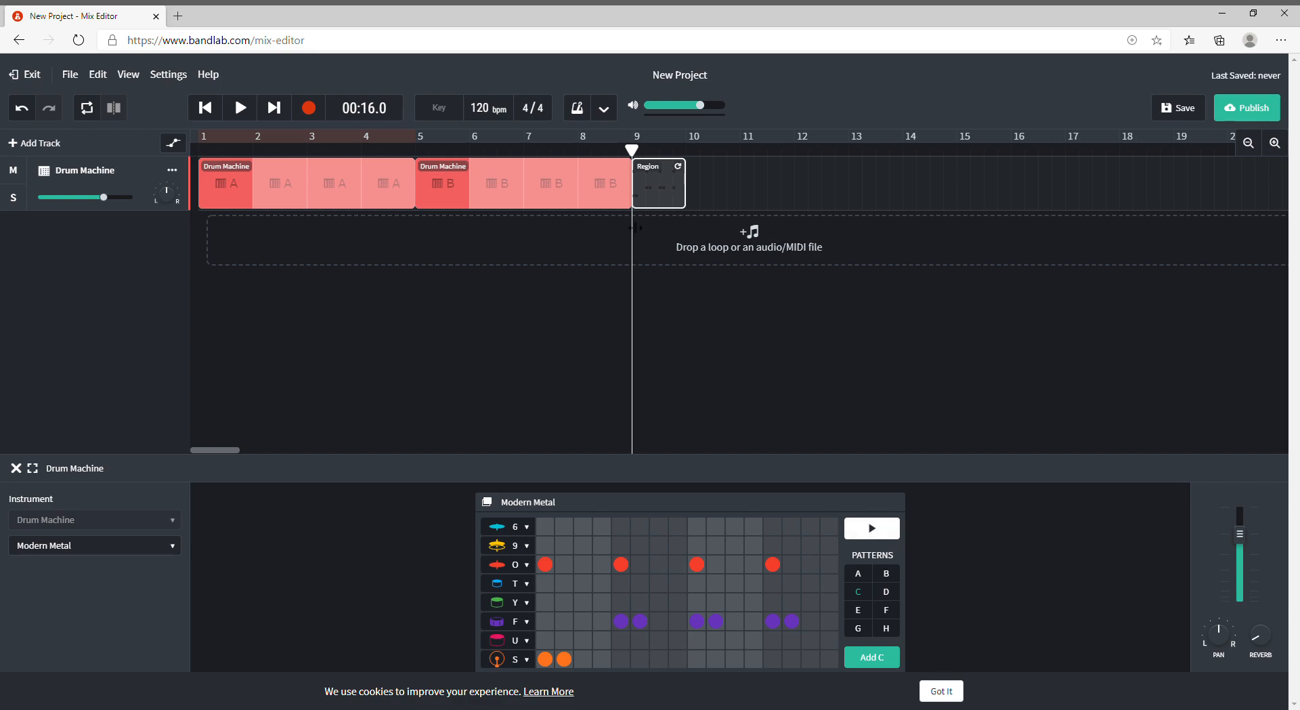
- Look at the project's download options for separate tracks and a mixdown, without exporting anything
left_click(78, 80)
mouse_move(115, 103)
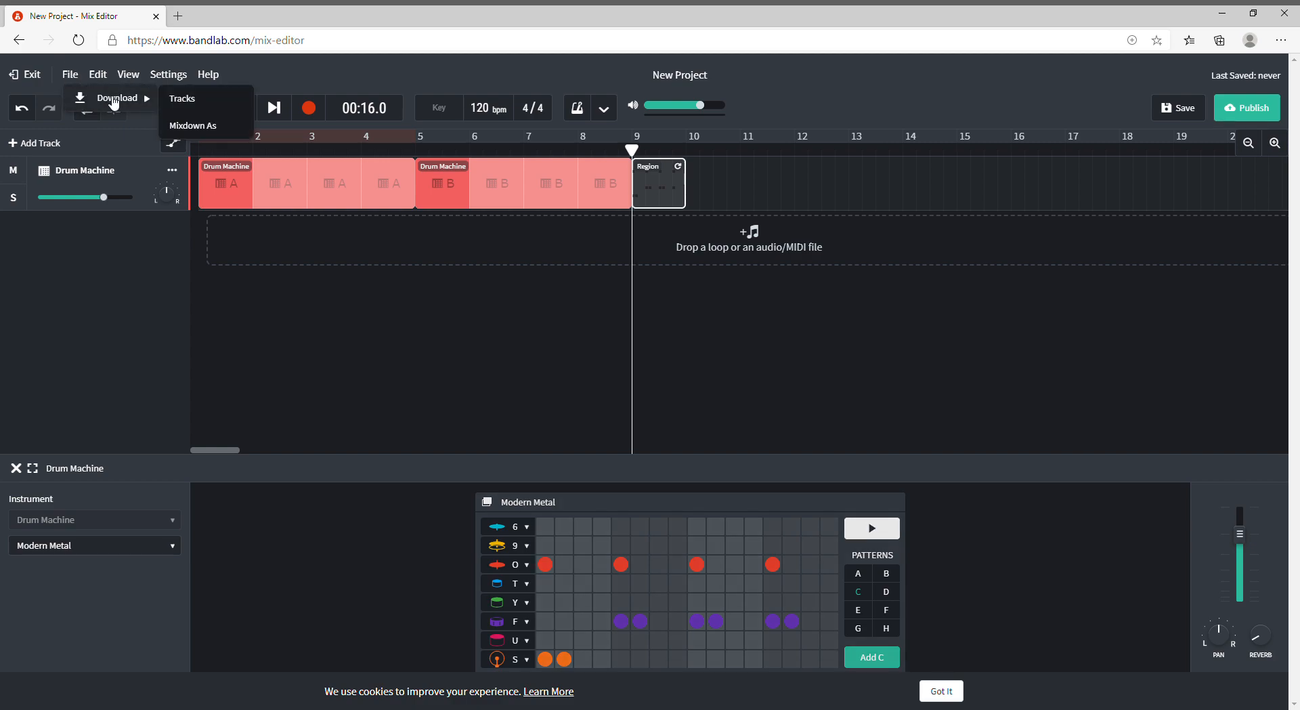
left_click(289, 274)
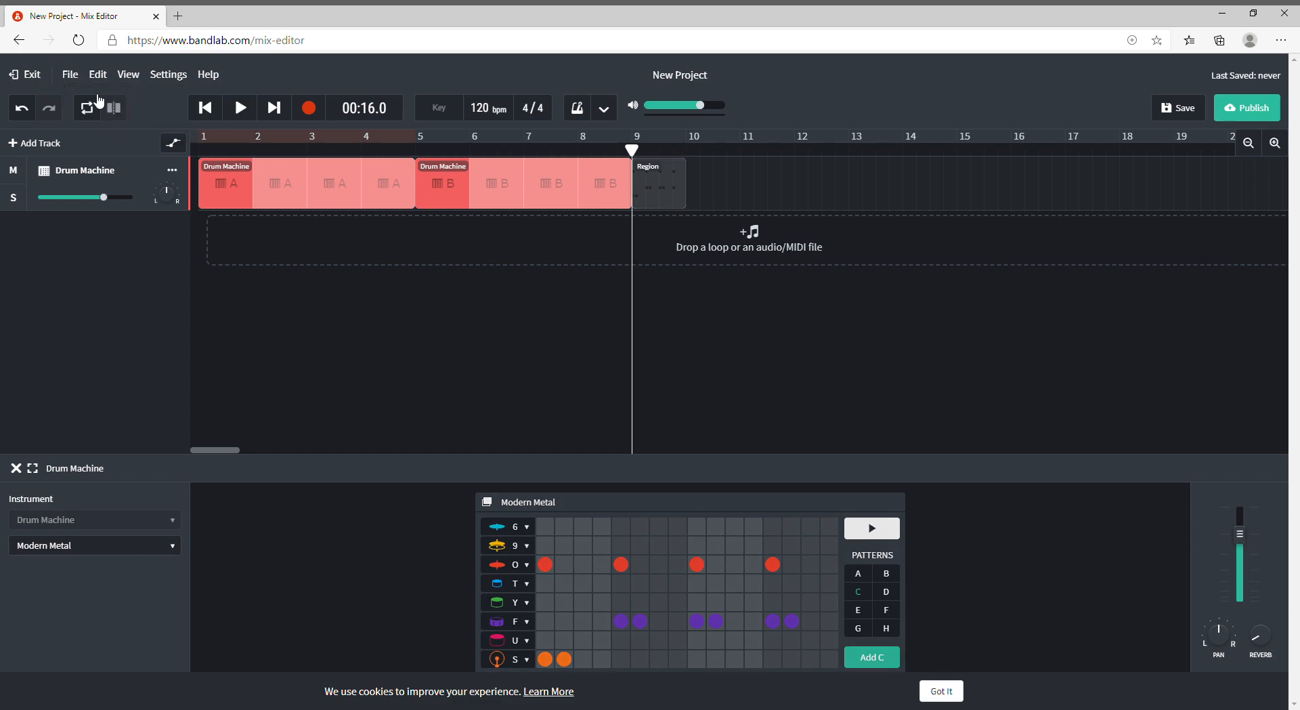